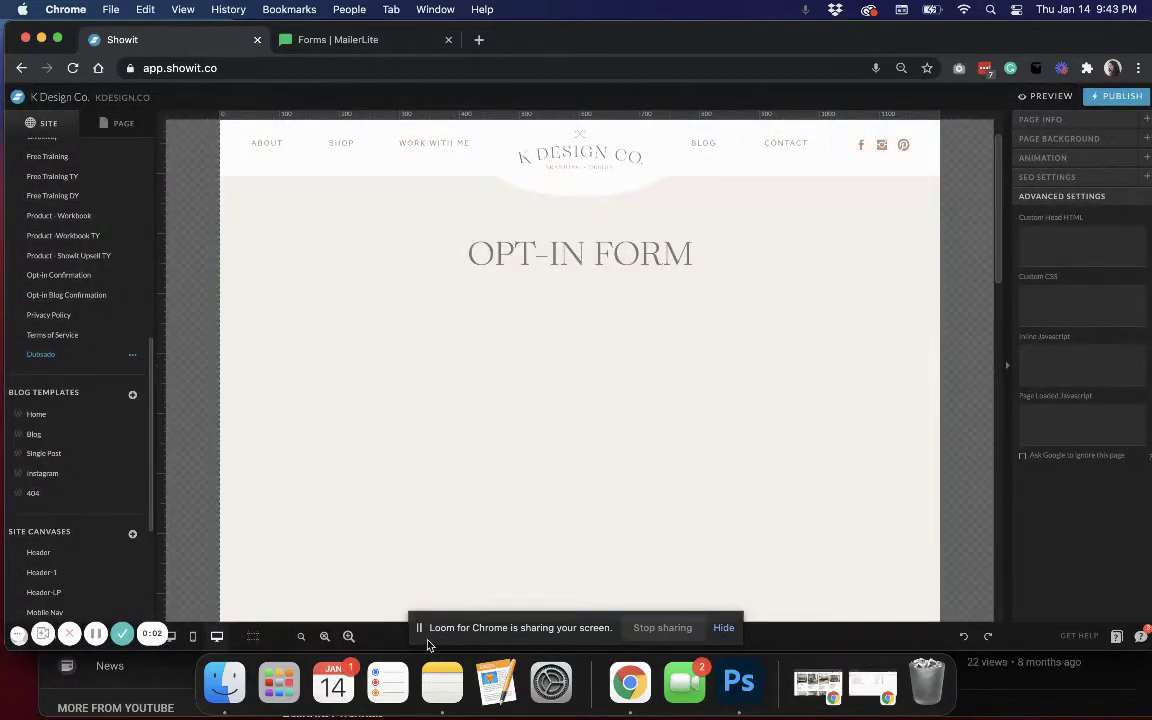
Select the empty canvas below the OPT-IN FORM heading to show its Canvas settings.
{"action": "left_click_drag", "start_coordinate": [428, 645], "coordinate": [838, 646]}
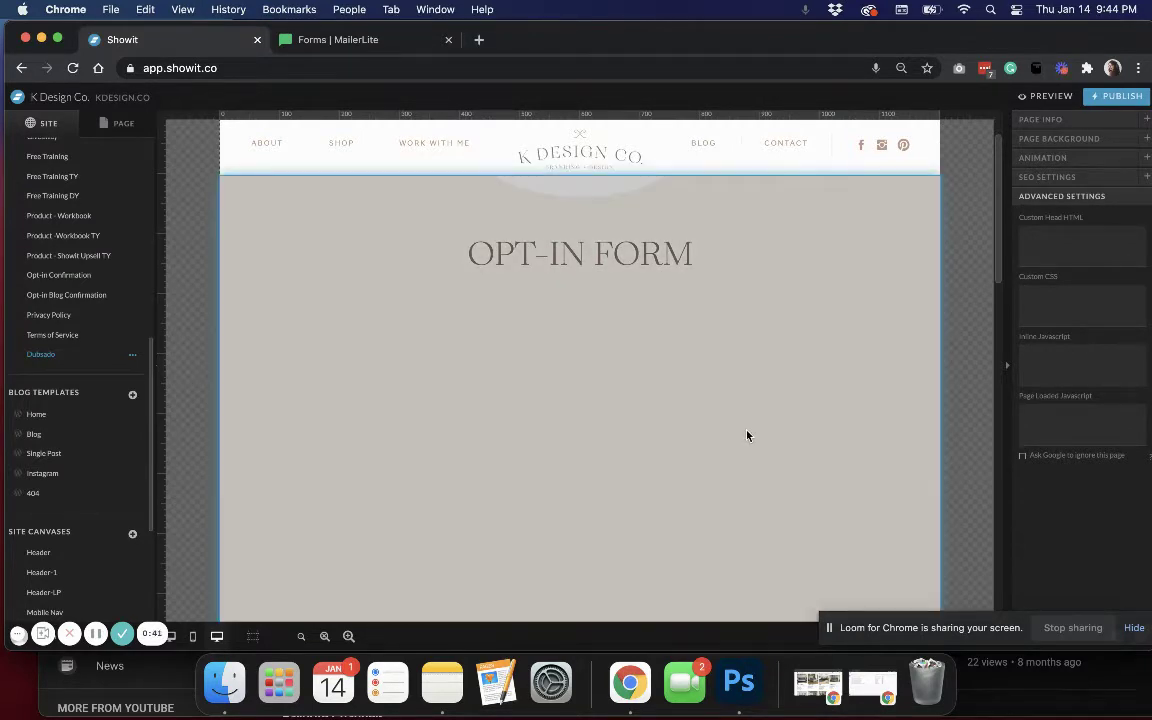
{"action": "left_click", "coordinate": [747, 436]}
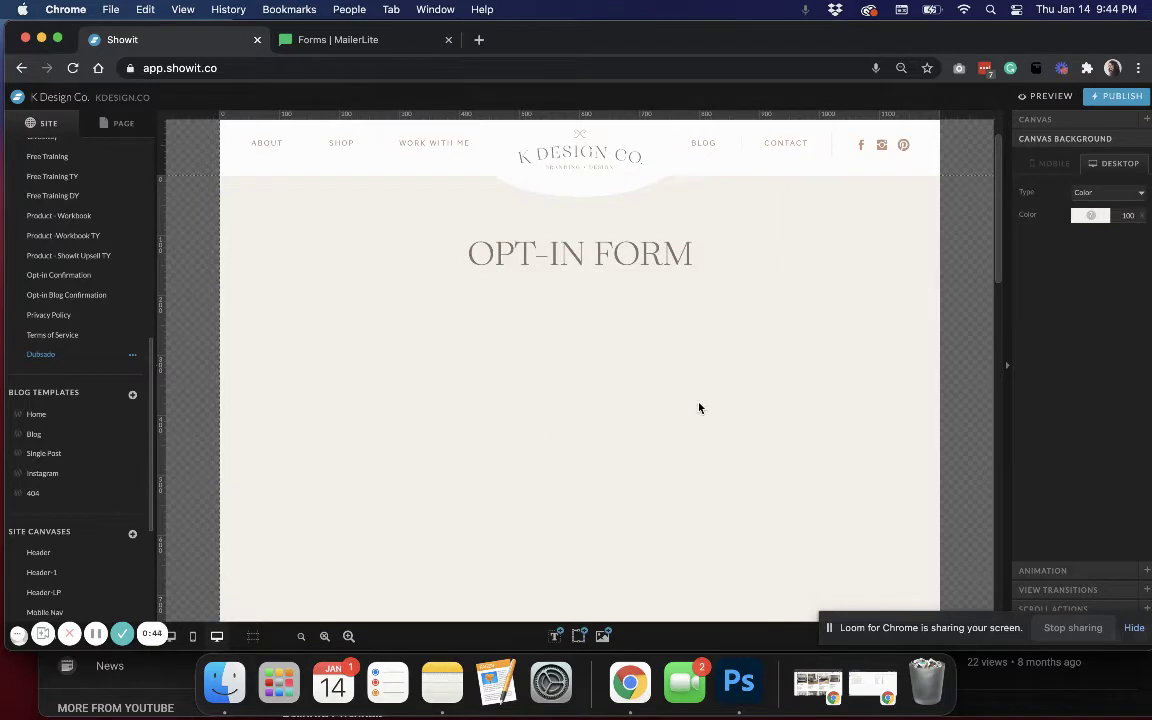
Switch to MailerLite's Forms tab and review the Embedded forms list, starting with Opt-in - Website Training.
{"action": "left_click", "coordinate": [366, 44]}
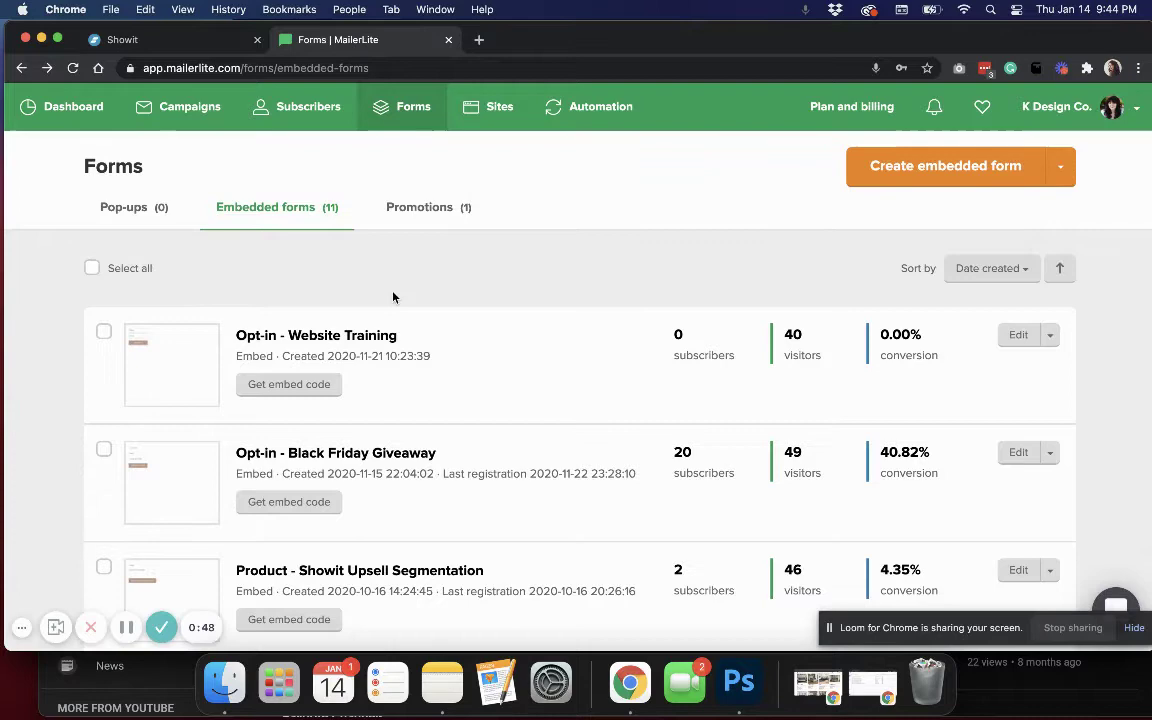
{"action": "scroll", "coordinate": [393, 297], "scroll_direction": "down", "scroll_amount": 1}
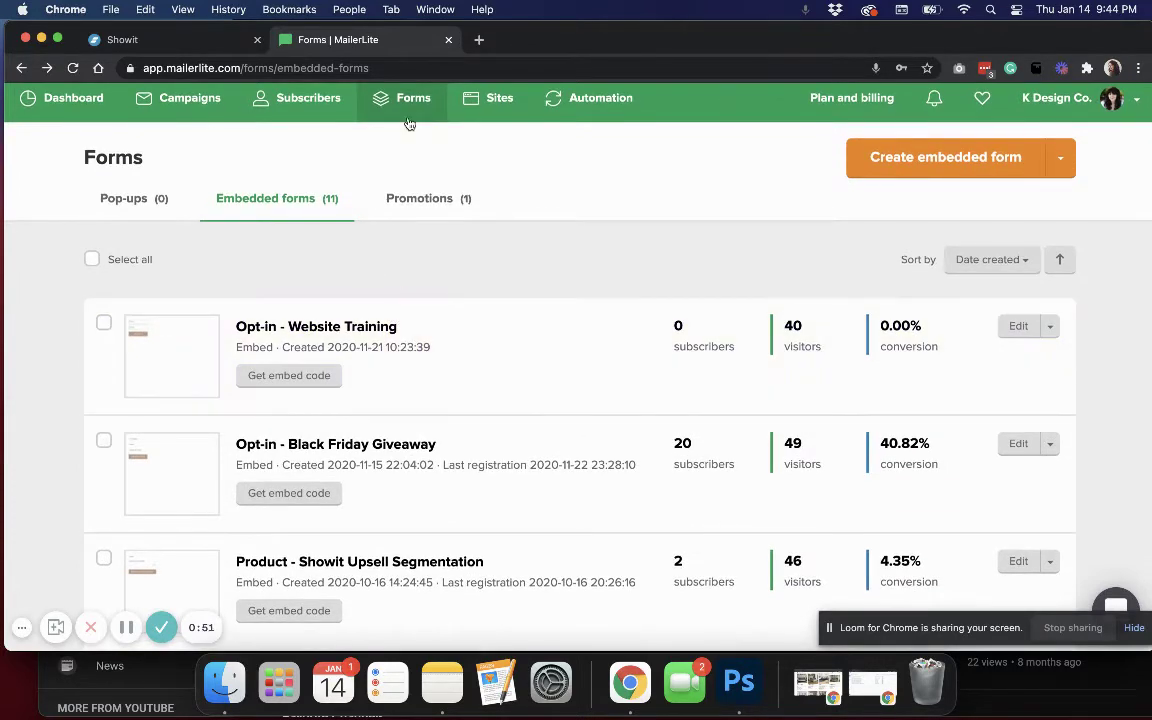
{"action": "scroll", "coordinate": [414, 112], "scroll_direction": "up", "scroll_amount": 1}
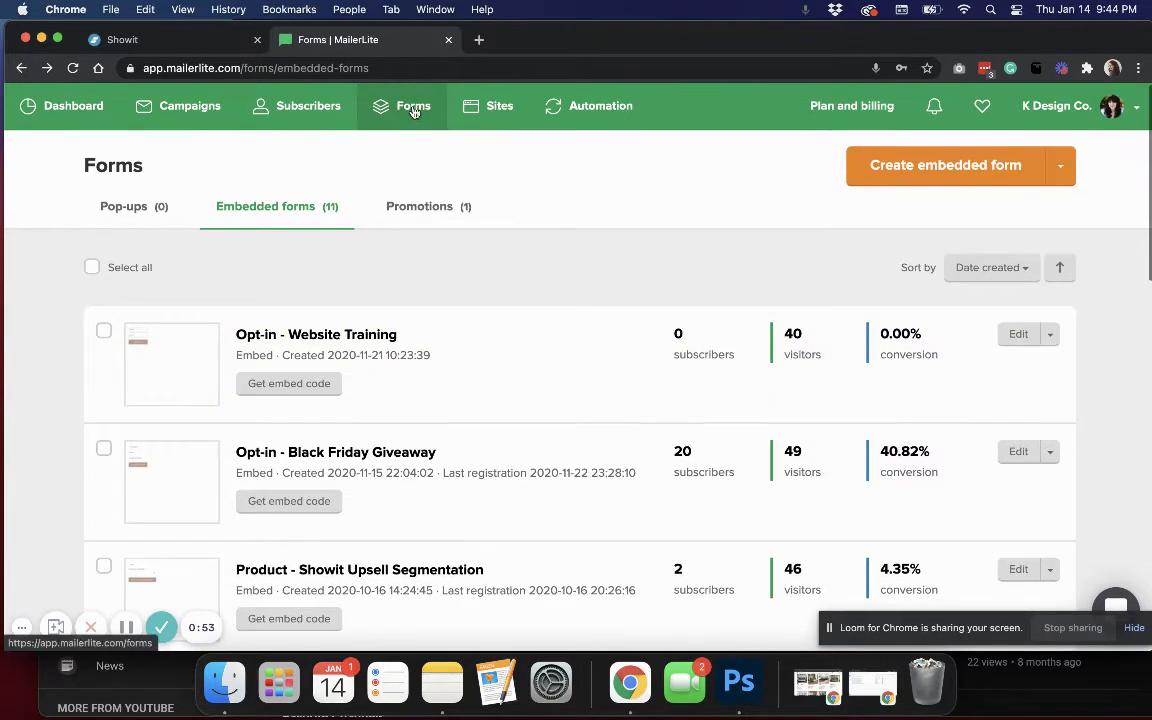
Copy the universal JavaScript snippet from the Opt-in - Website Training form's embed code.
{"action": "left_click", "coordinate": [322, 393]}
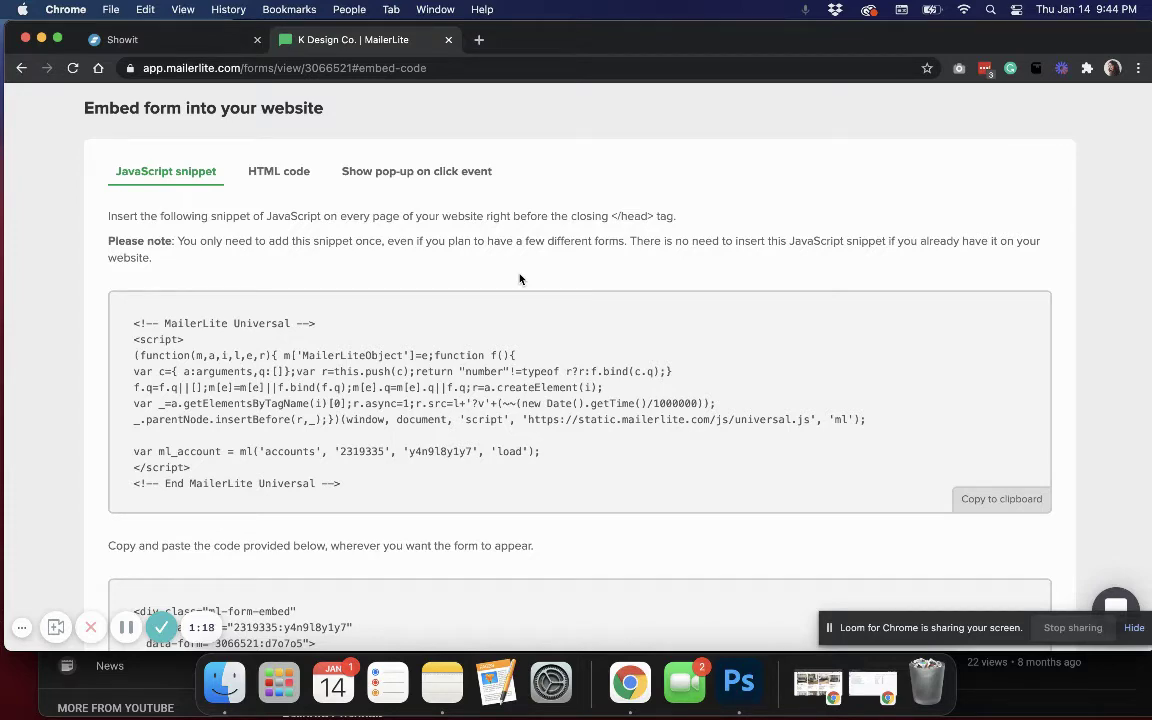
{"action": "scroll", "coordinate": [520, 279], "scroll_direction": "down", "scroll_amount": 2}
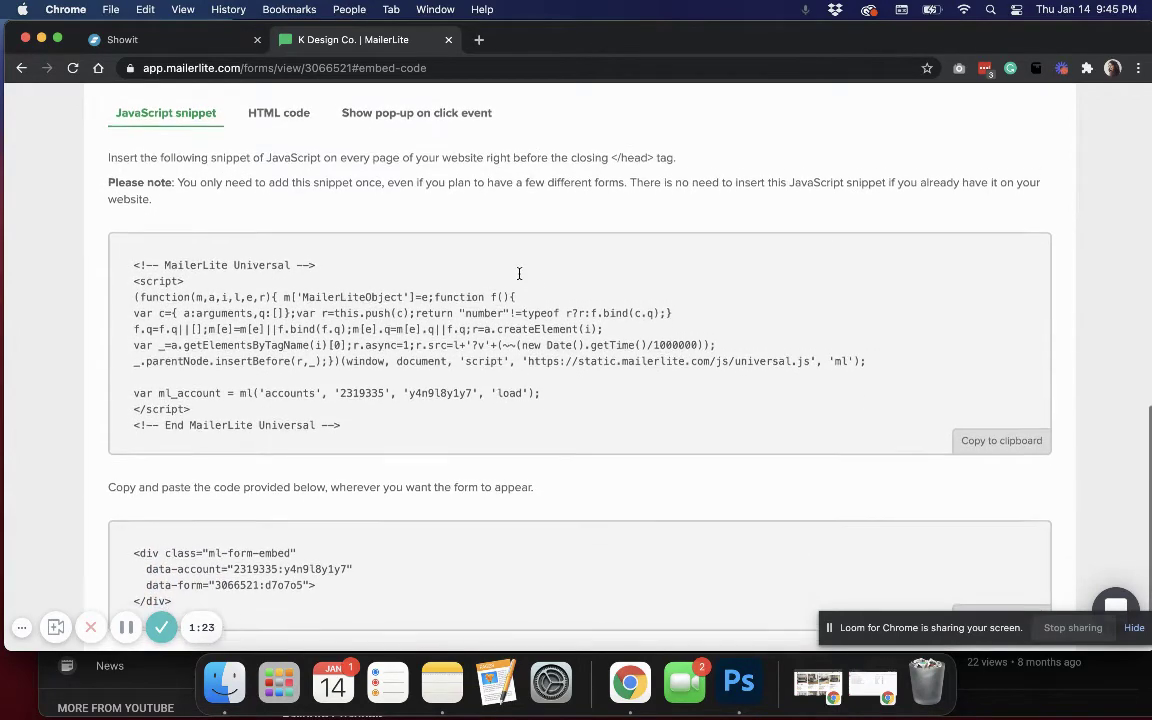
{"action": "scroll", "coordinate": [519, 273], "scroll_direction": "down", "scroll_amount": 1}
{"action": "scroll", "coordinate": [519, 274], "scroll_direction": "up", "scroll_amount": 2}
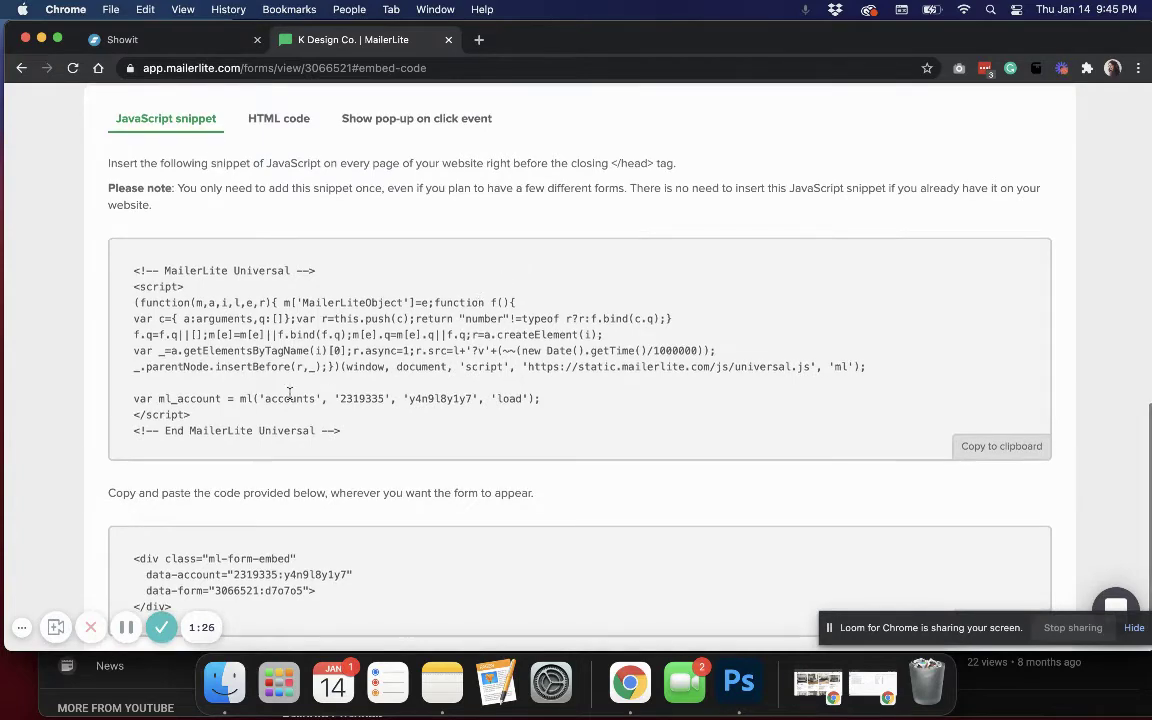
{"action": "left_click_drag", "start_coordinate": [355, 455], "coordinate": [131, 280]}
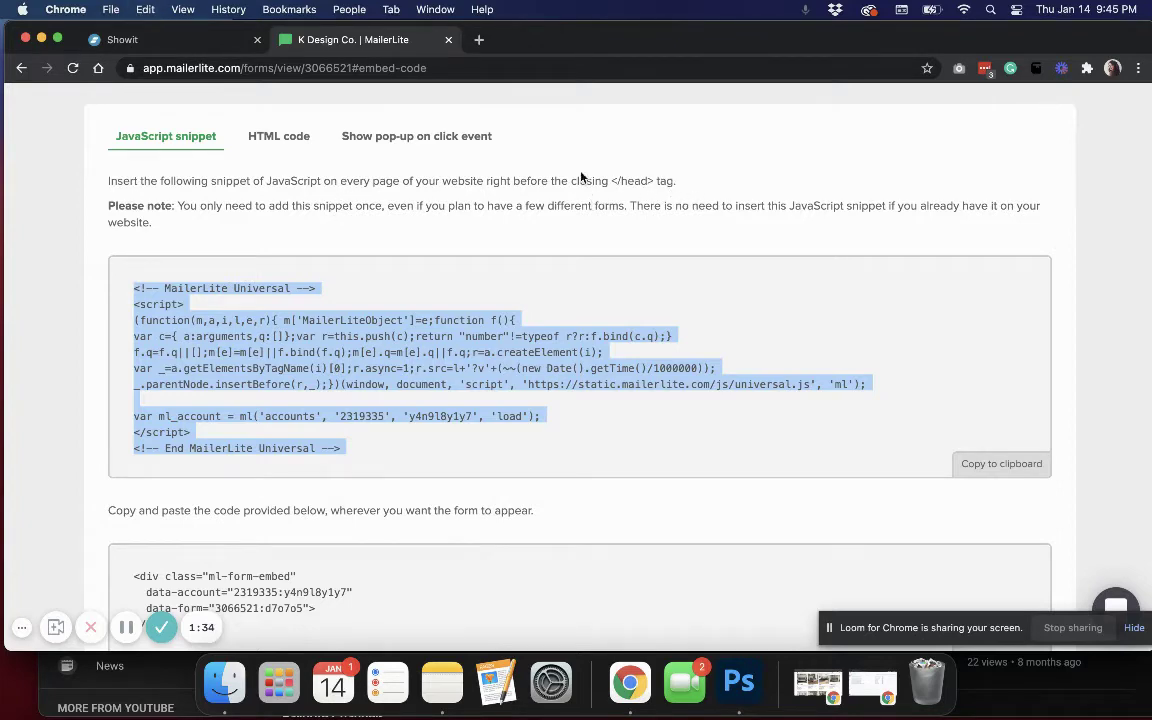
{"action": "left_click", "coordinate": [168, 39]}
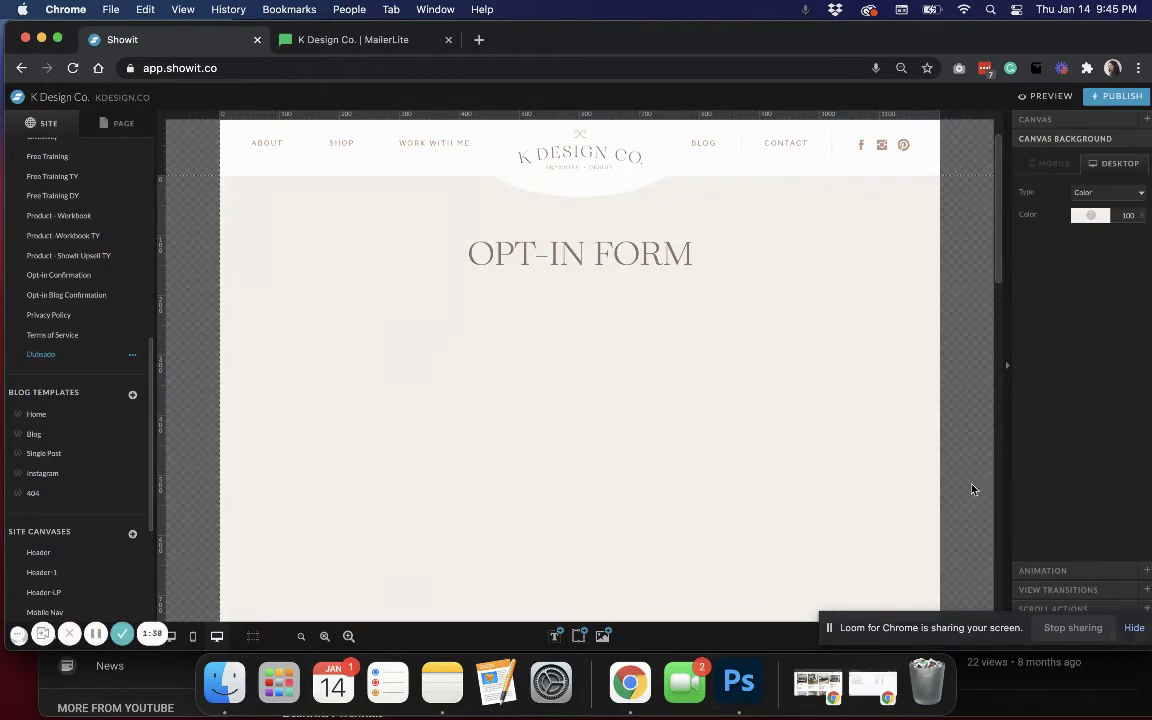
Paste the MailerLite universal script into the opt-in page's Custom Head HTML and save it.
{"action": "scroll", "coordinate": [972, 489], "scroll_direction": "down", "scroll_amount": 2}
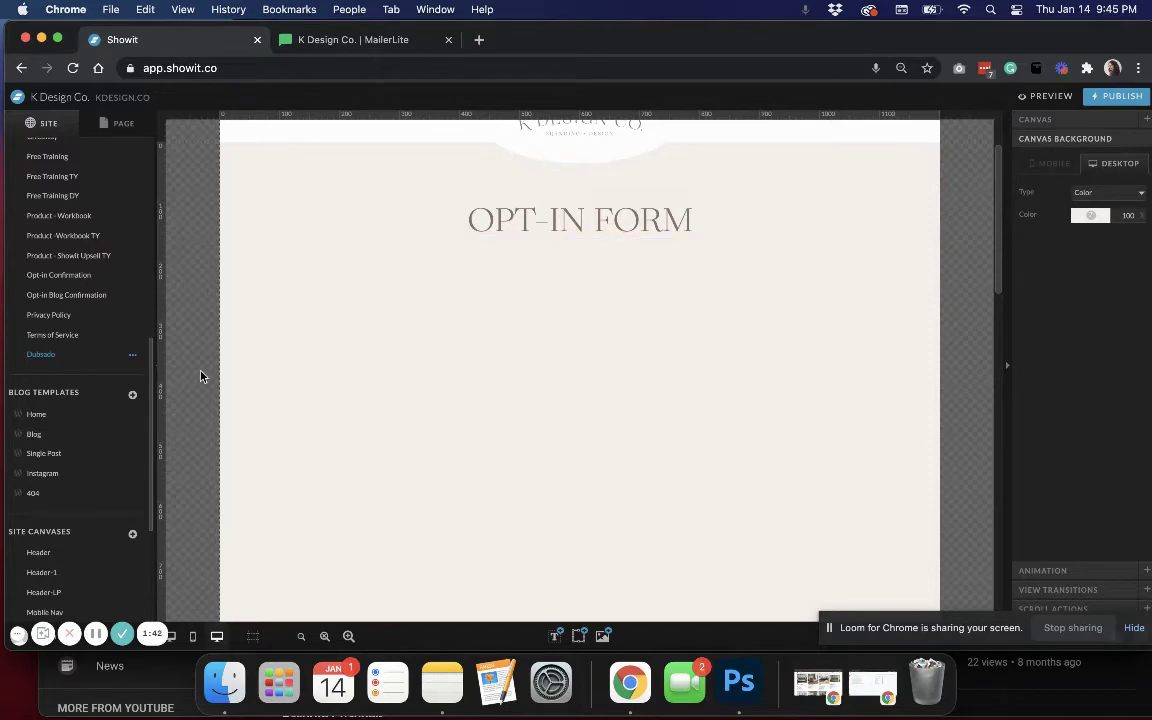
{"action": "left_click", "coordinate": [62, 334]}
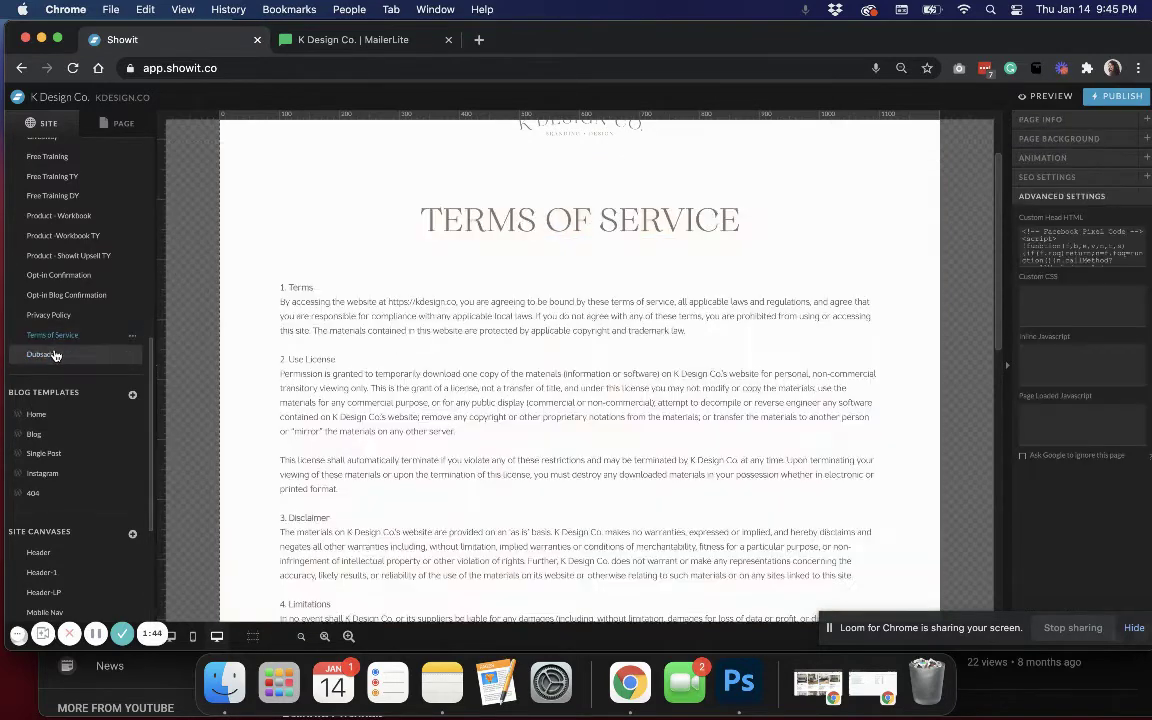
{"action": "left_click", "coordinate": [55, 355]}
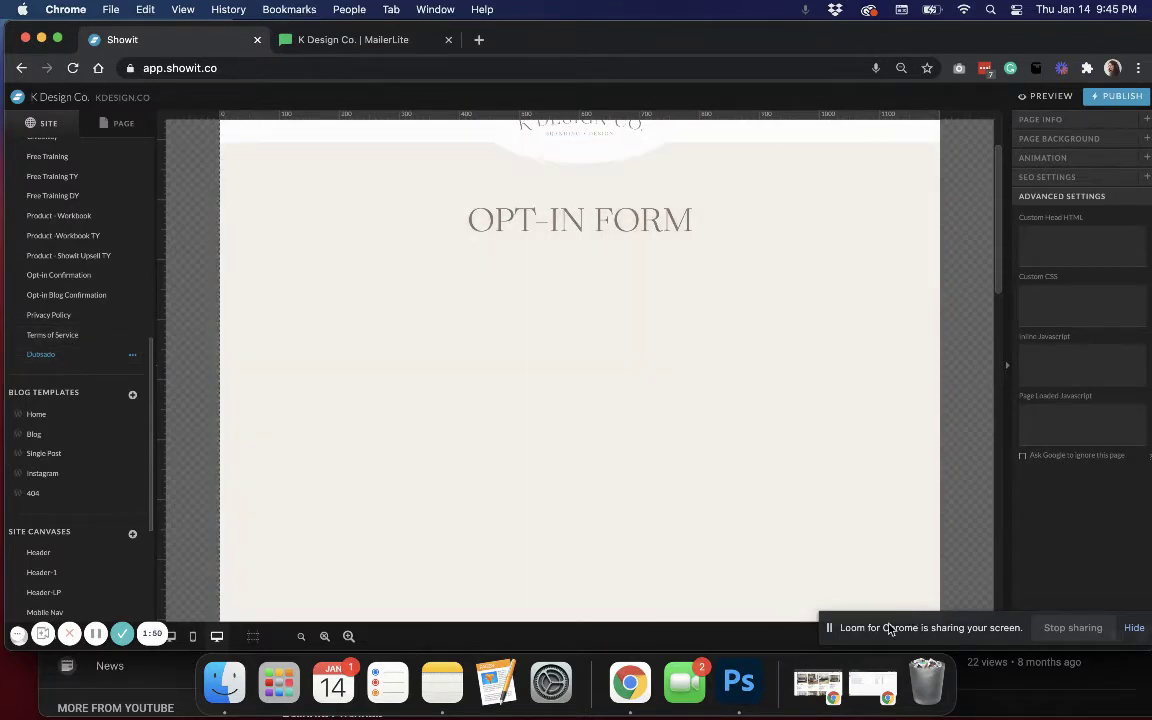
{"action": "left_click_drag", "start_coordinate": [887, 627], "coordinate": [394, 683]}
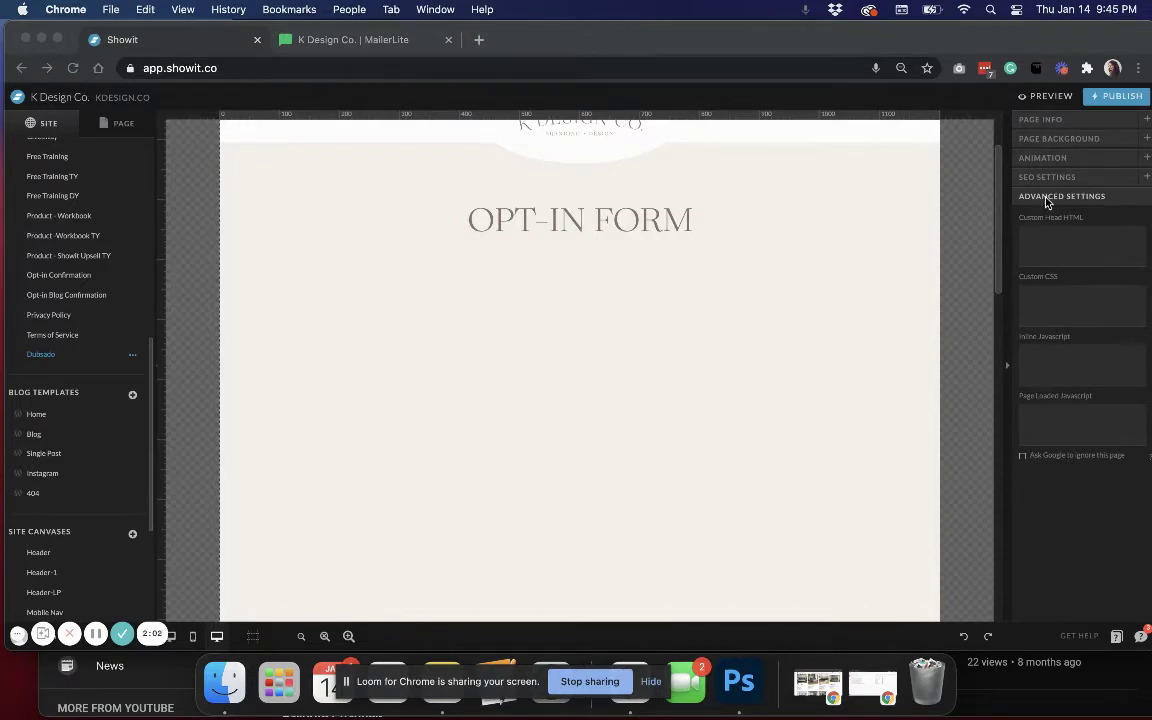
{"action": "left_click", "coordinate": [1077, 243]}
{"action": "left_click", "coordinate": [1077, 243]}
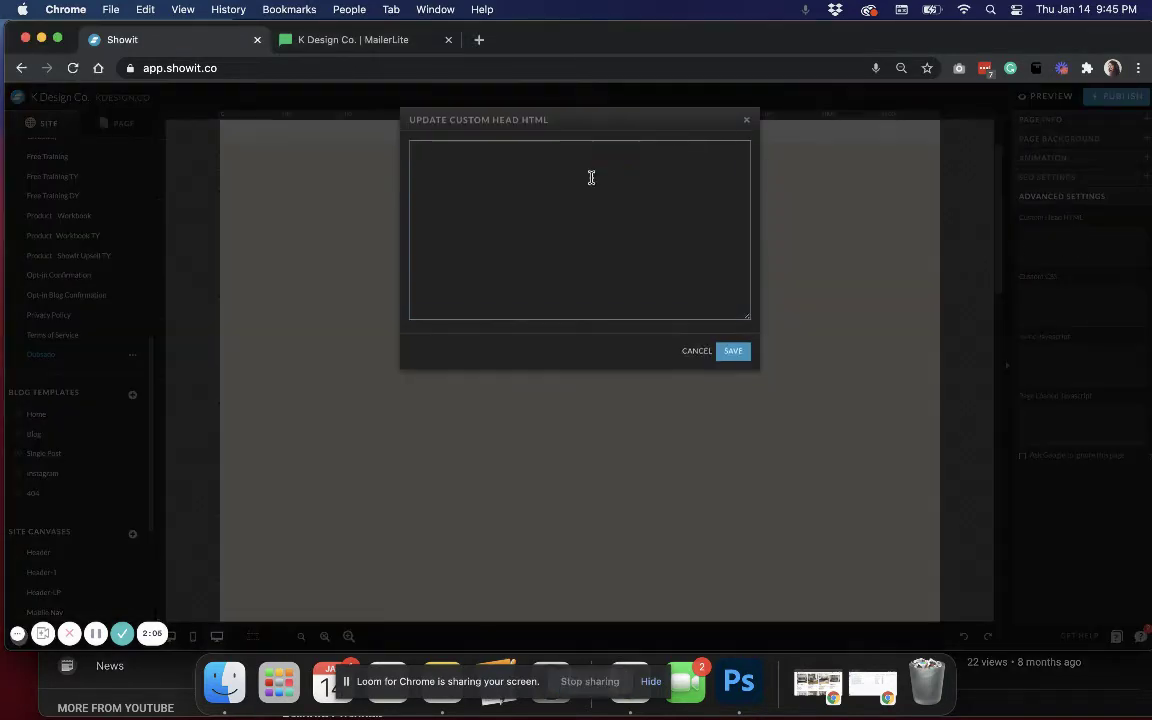
{"action": "type", "text": "<!-- MailerLite Universal --> <script> (function(m,a,i,l,e,r){ m['MailerLiteObject']=e;function f(){ var c={ a:arguments,q:[]};var r=this.push(c);return \"number\"!=typeof r?r:f.bind(c.q);} f.q=f.q||[];m[e]=m[e]||f.bind(f.q);m[e].q=m[e].q||f.q;r=a.createElement(i); var _=a.getElementsByTagName(i)[0];r.async=1;r.src=l+'?v'+(~~(new Date().getTime()/1000000)); _.parentNode.insertBefore(r,_);})(window, document, 'script', 'https://static.mailerlite.com/js/universal.js', 'ml');  var ml_account = ml('accounts', '2319335', 'y4n8l8yiy7', 'load'); </script> <!-- End MailerLite Universal -->"}
{"action": "left_click", "coordinate": [731, 350]}
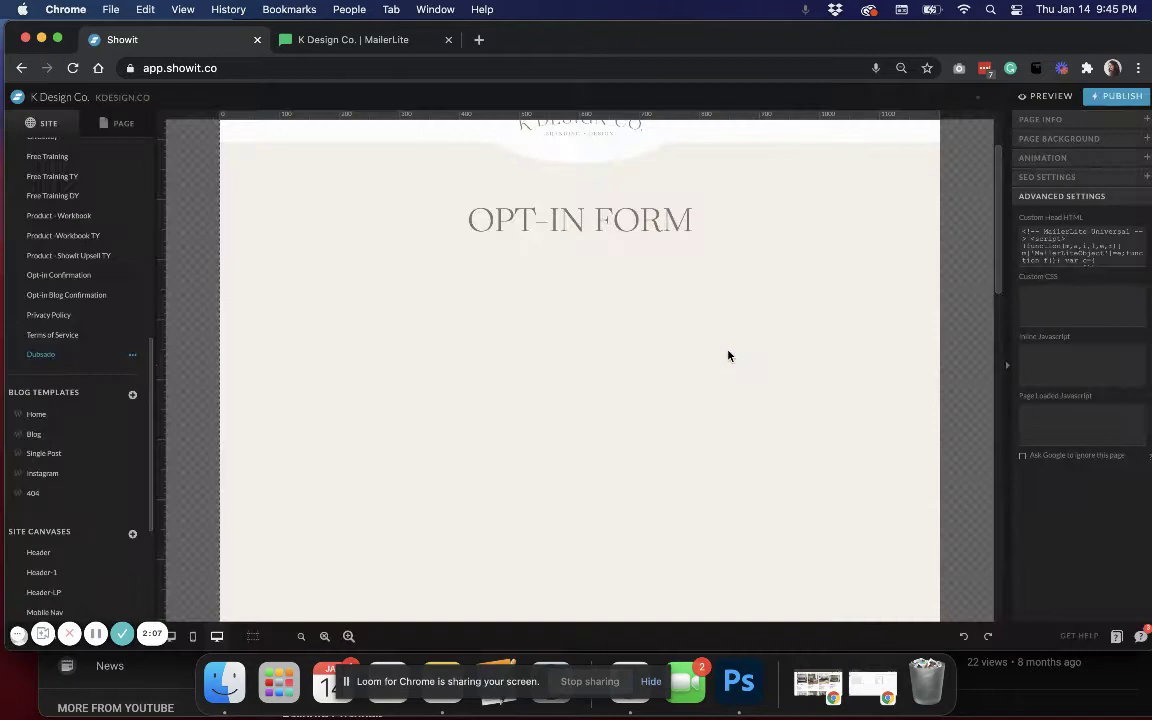
Copy the form's embed div code from MailerLite and bring Showit back up.
{"action": "left_click", "coordinate": [371, 47]}
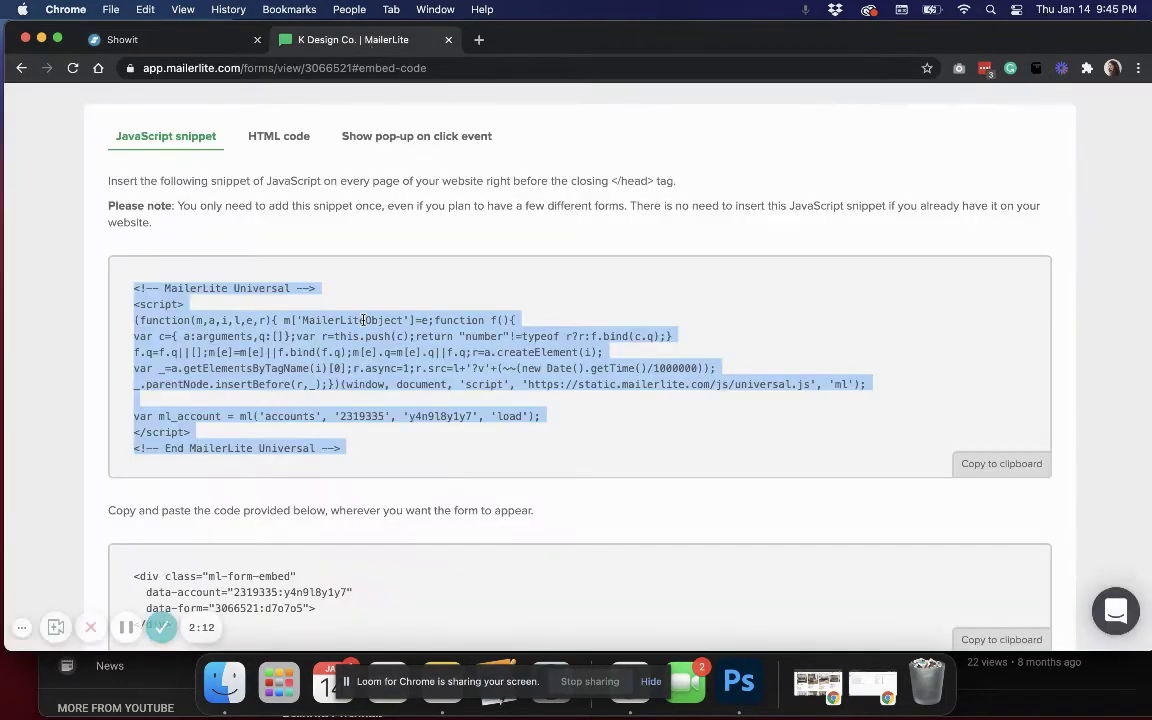
{"action": "scroll", "coordinate": [363, 320], "scroll_direction": "down", "scroll_amount": 2}
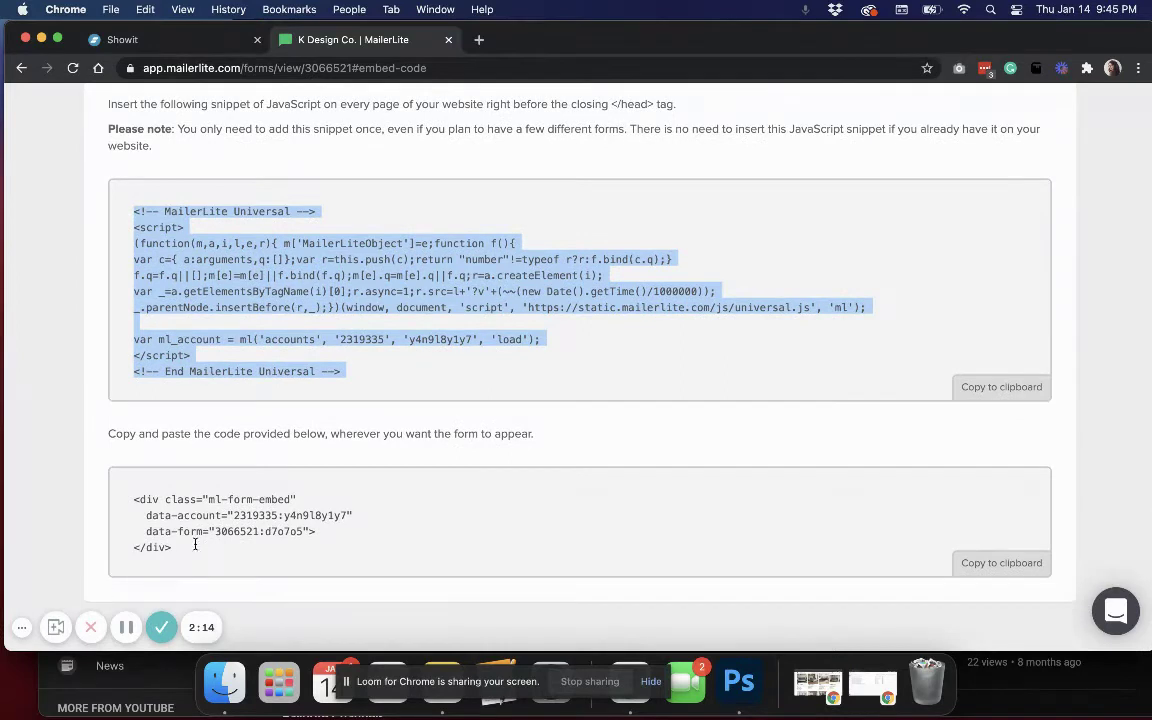
{"action": "left_click_drag", "start_coordinate": [186, 547], "coordinate": [127, 497]}
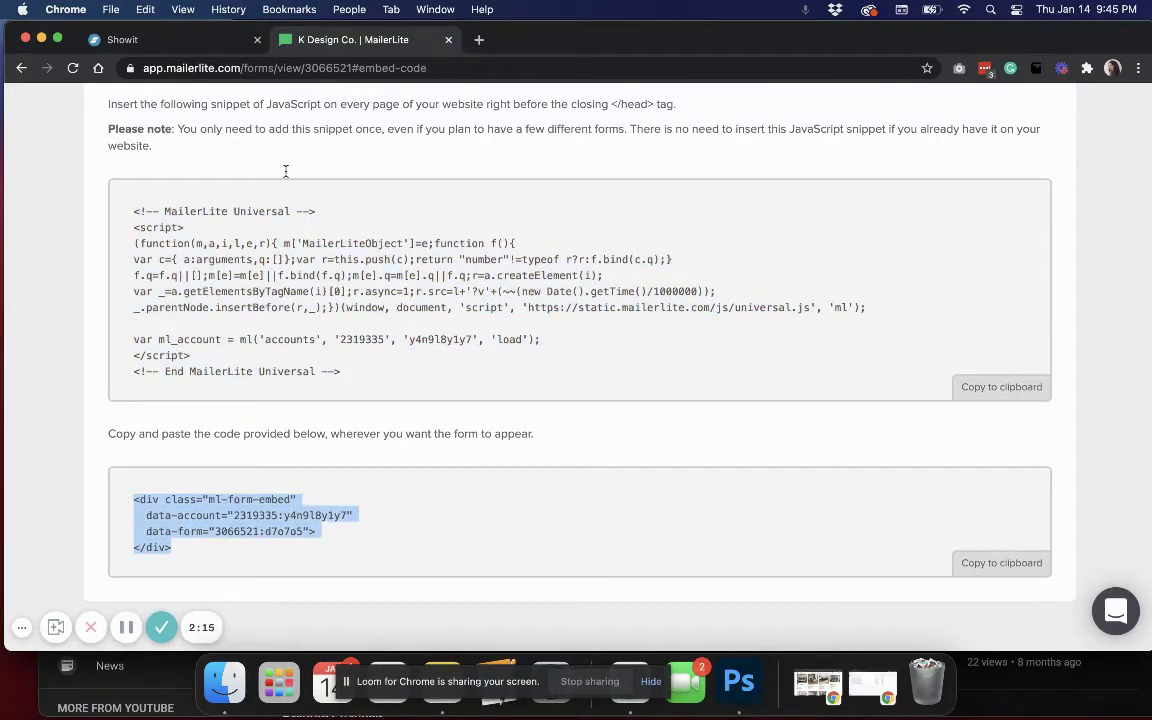
{"action": "left_click", "coordinate": [185, 40]}
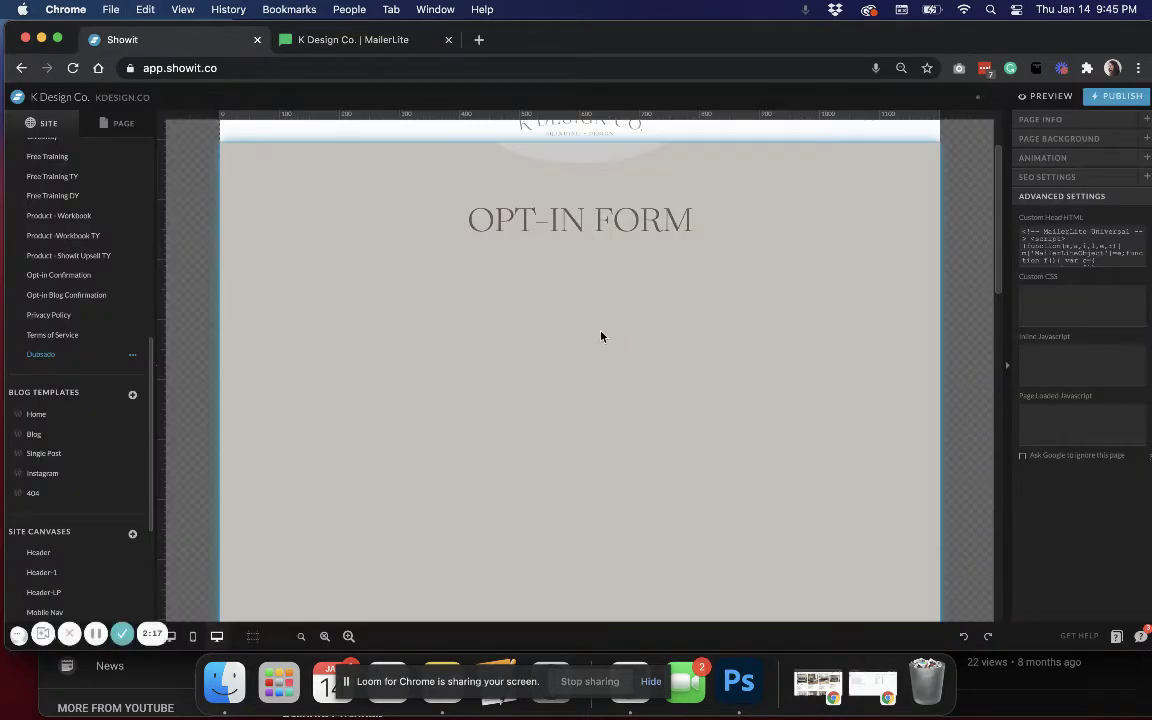
Place an Embed Code element under the OPT-IN FORM heading holding the pasted MailerLite div code.
{"action": "left_click", "coordinate": [601, 334]}
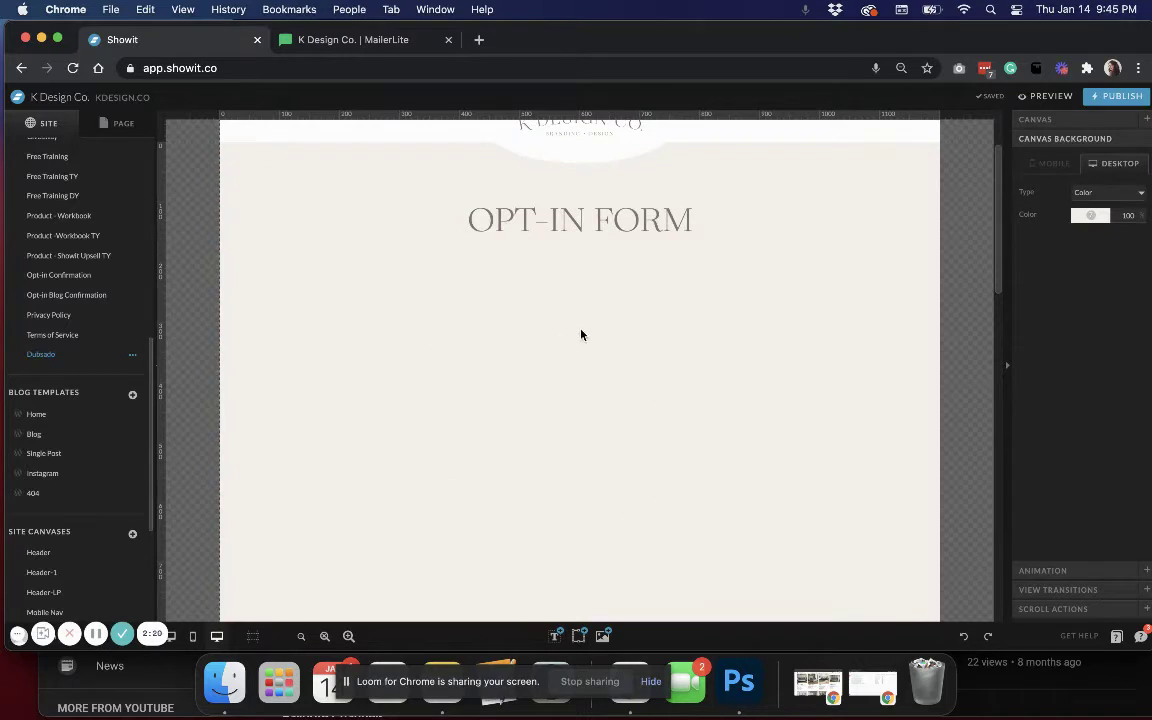
{"action": "mouse_move", "coordinate": [582, 637]}
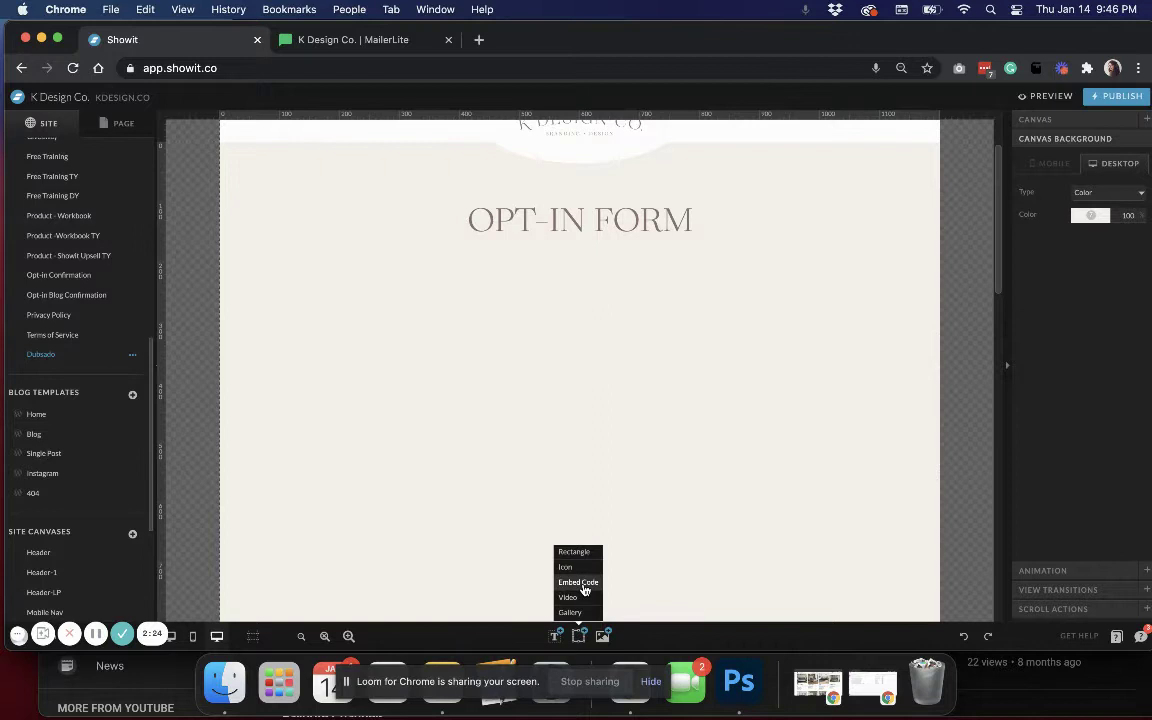
{"action": "left_click", "coordinate": [584, 590]}
{"action": "left_click_drag", "start_coordinate": [666, 553], "coordinate": [666, 306]}
{"action": "scroll", "coordinate": [666, 306], "scroll_direction": "down", "scroll_amount": 5}
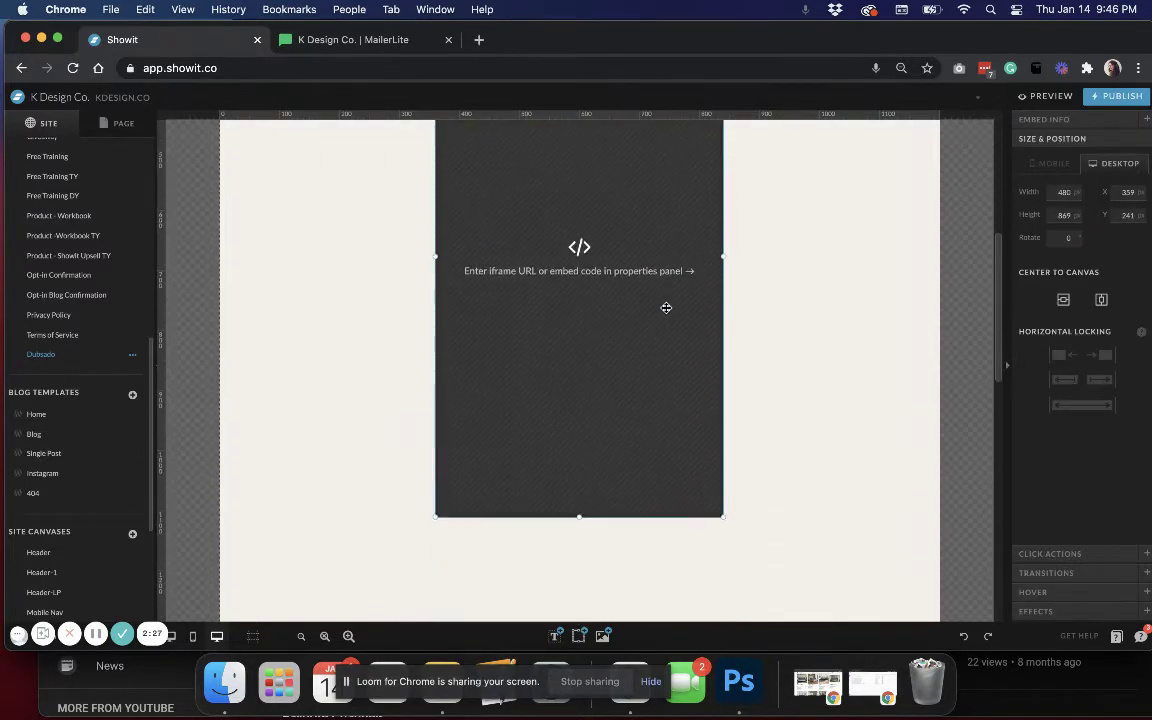
{"action": "scroll", "coordinate": [666, 307], "scroll_direction": "up", "scroll_amount": 4}
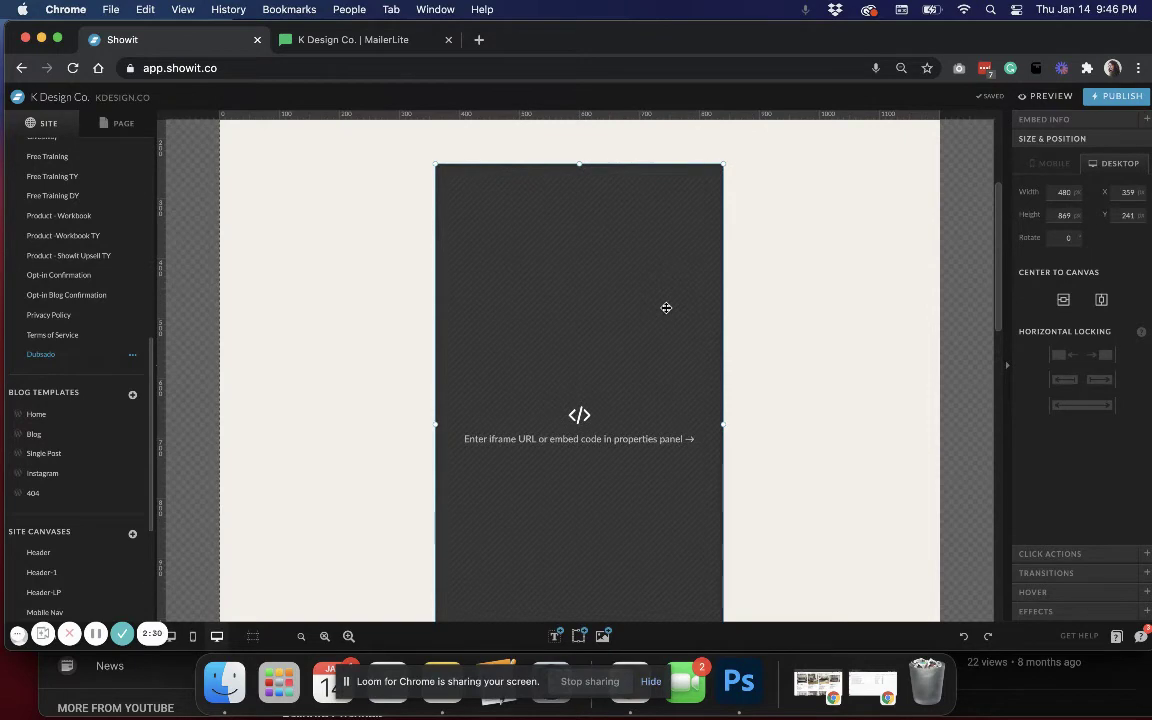
{"action": "double_click", "coordinate": [666, 307]}
{"action": "type", "text": "<div class=\"ml-form-embed\"   data-account=\"2319335:y4e9l8y1y7\"   data-form=\"3066521:d7c7s5\"> </div>"}
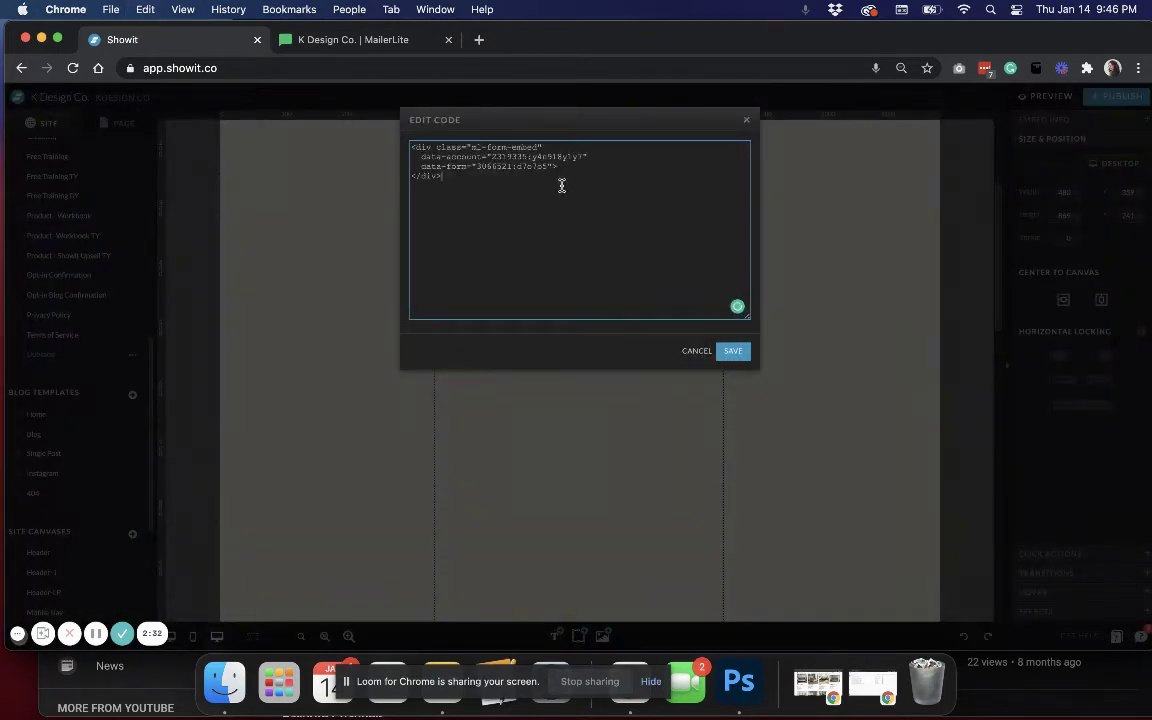
{"action": "left_click", "coordinate": [733, 351]}
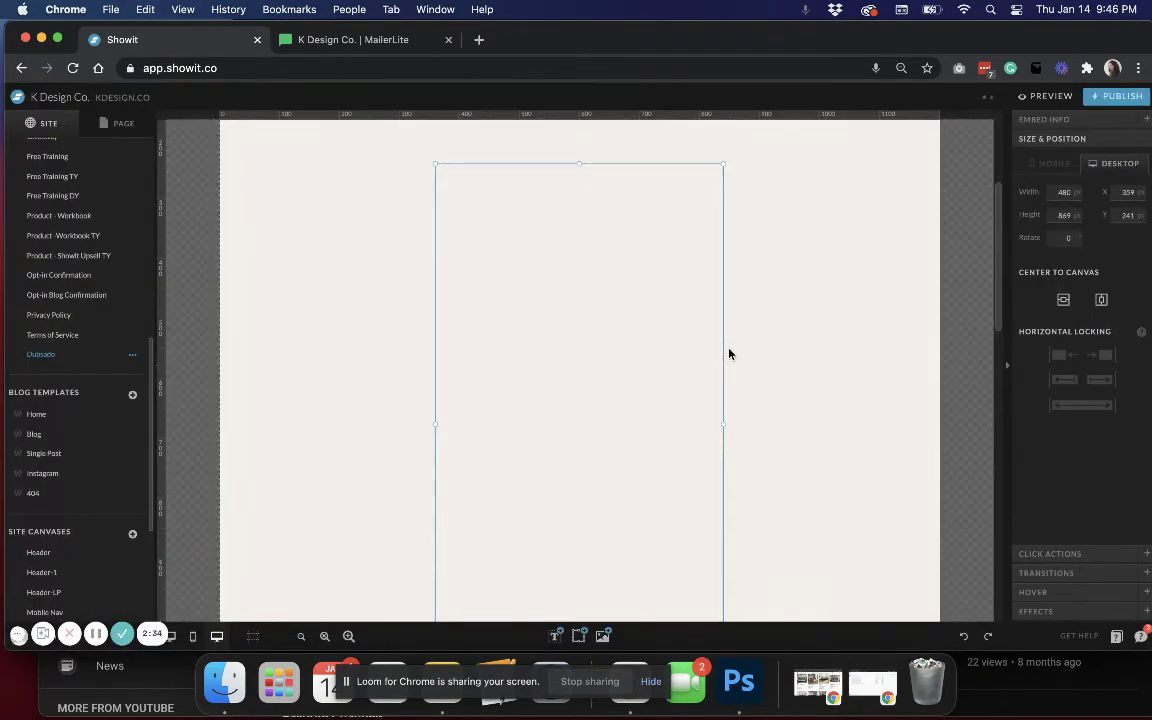
Resize the form embed to 558 × 270 and centre it at X 326, Y 232 under the heading.
{"action": "scroll", "coordinate": [729, 353], "scroll_direction": "up", "scroll_amount": 1}
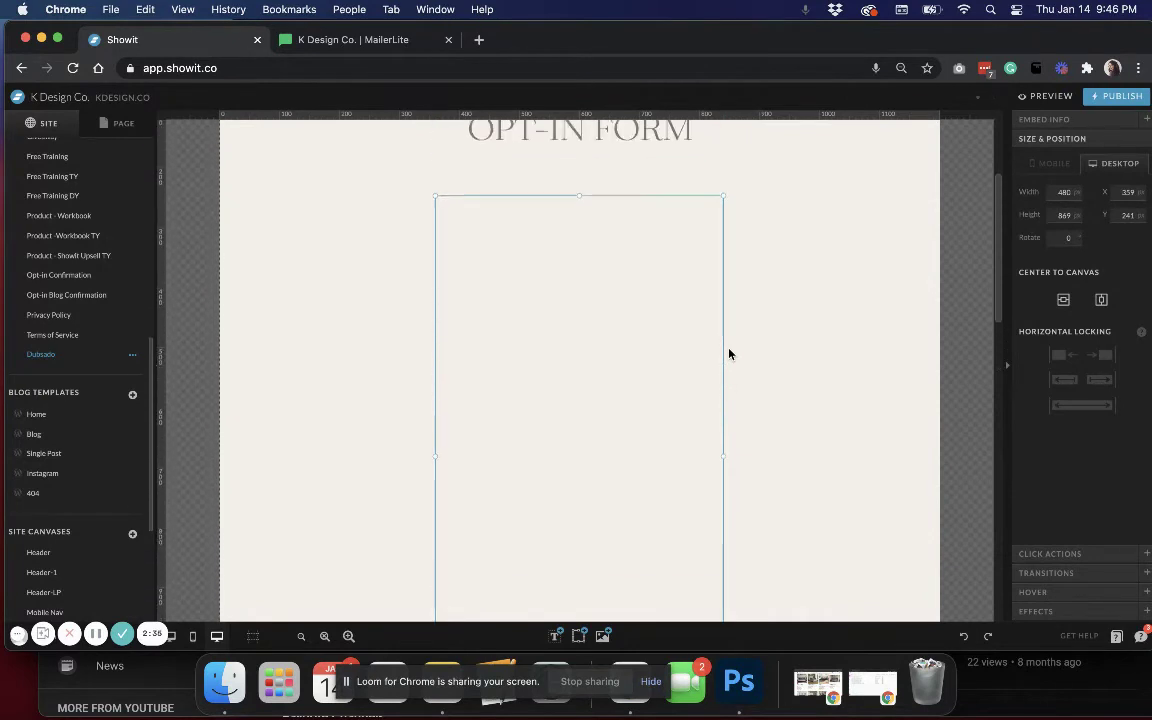
{"action": "scroll", "coordinate": [729, 353], "scroll_direction": "down", "scroll_amount": 1}
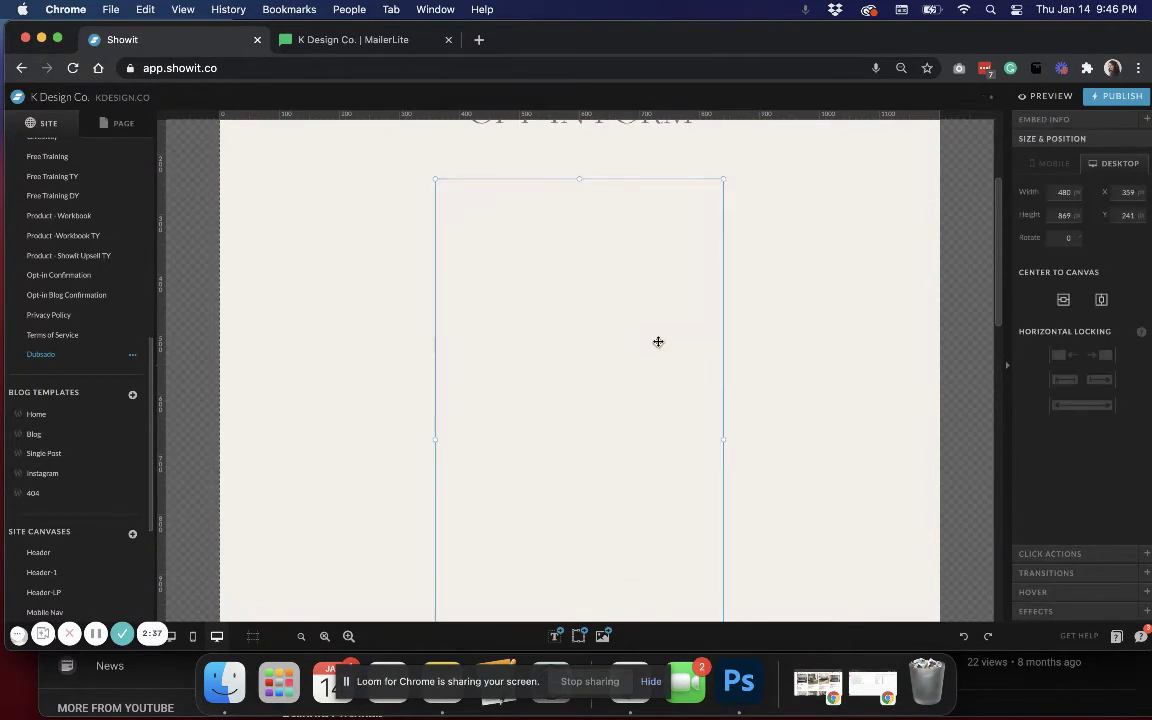
{"action": "scroll", "coordinate": [658, 342], "scroll_direction": "down", "scroll_amount": 4}
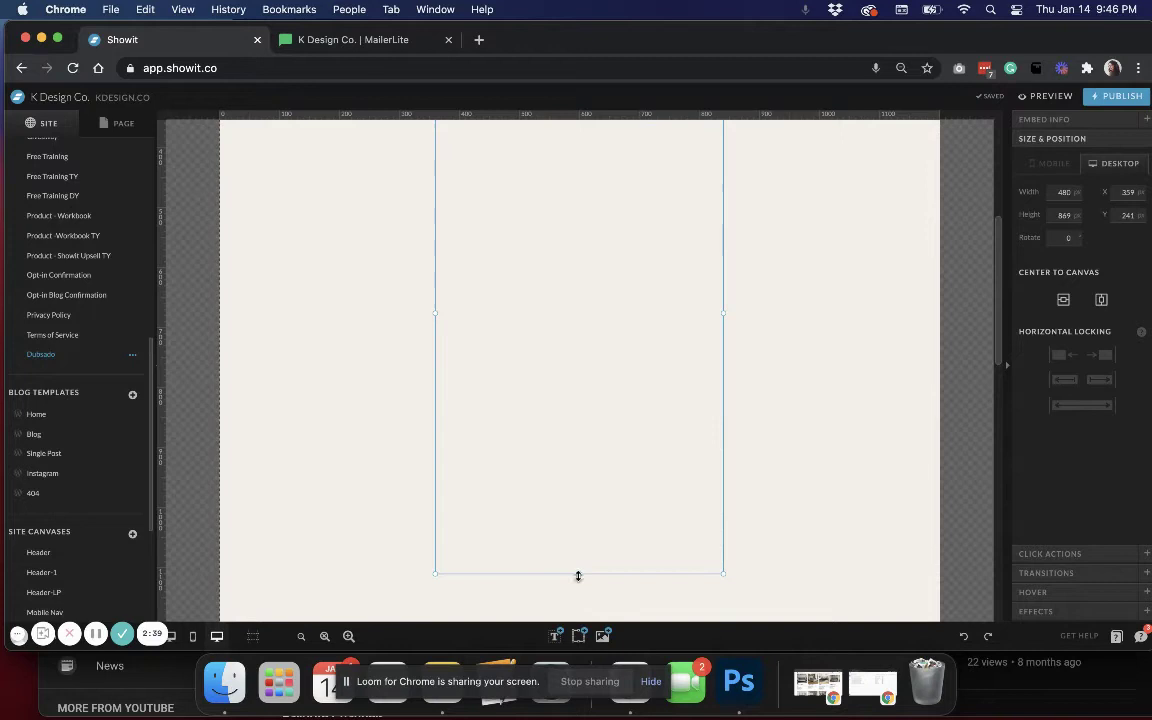
{"action": "left_click_drag", "start_coordinate": [578, 576], "coordinate": [576, 211]}
{"action": "scroll", "coordinate": [576, 209], "scroll_direction": "up", "scroll_amount": 3}
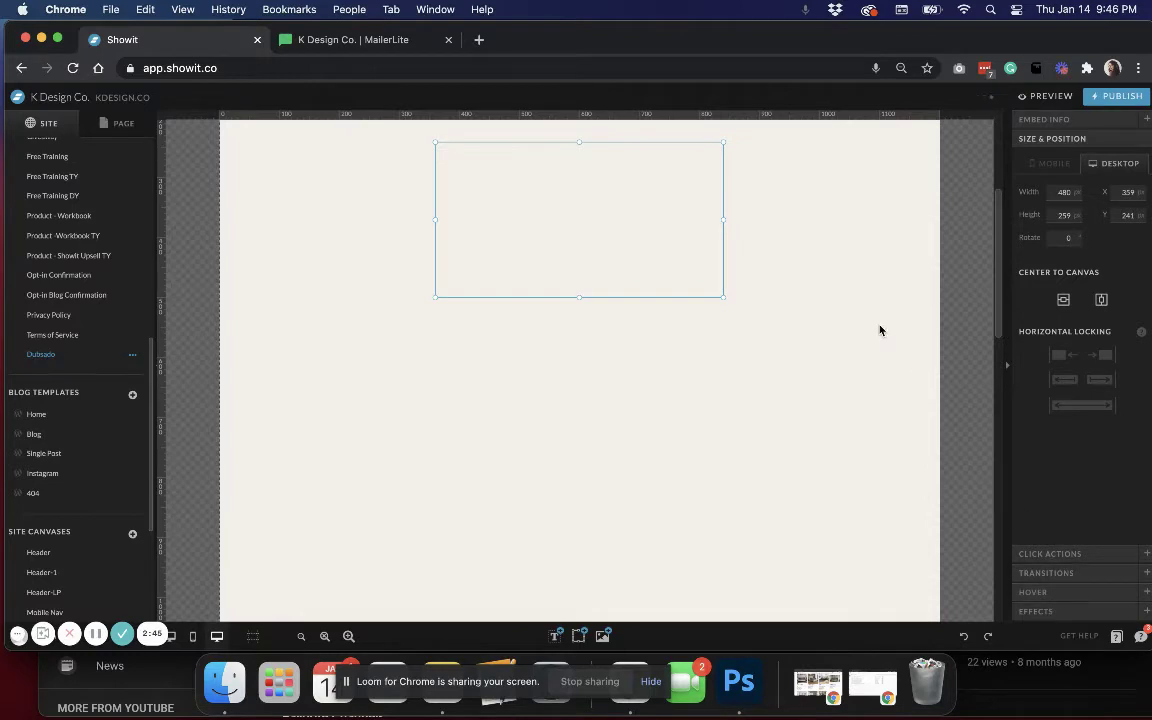
{"action": "left_click_drag", "start_coordinate": [723, 218], "coordinate": [744, 218]}
{"action": "left_click_drag", "start_coordinate": [435, 218], "coordinate": [409, 217]}
{"action": "scroll", "coordinate": [615, 383], "scroll_direction": "up", "scroll_amount": 2}
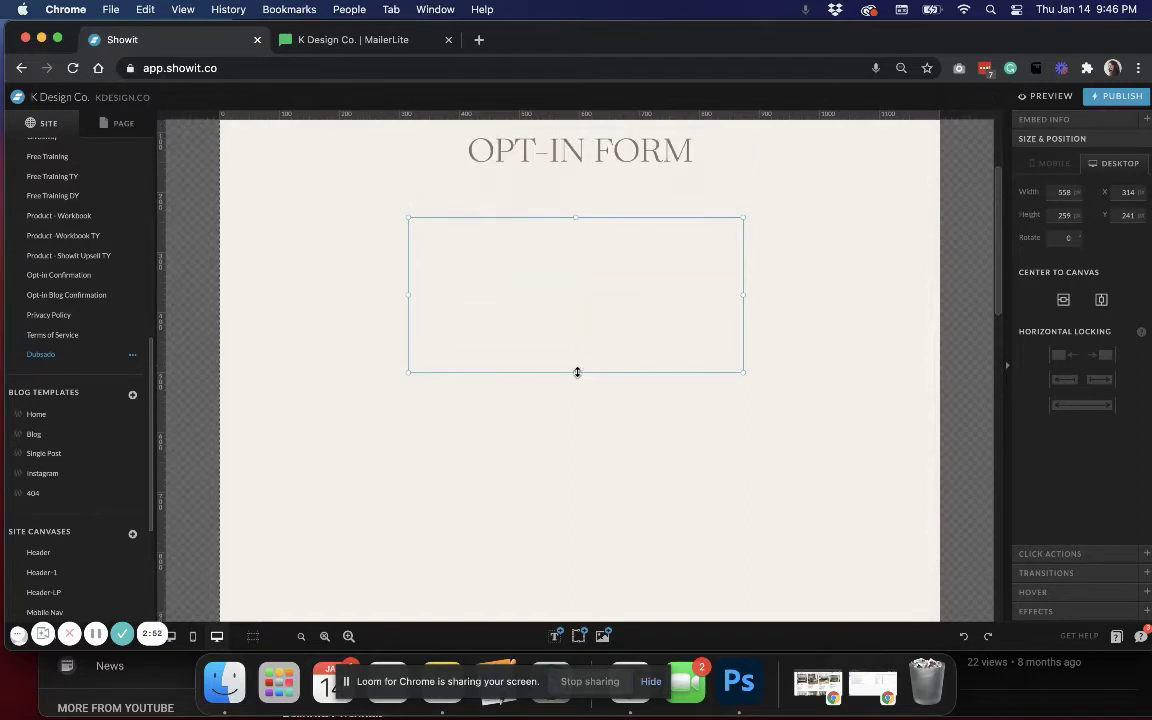
{"action": "left_click_drag", "start_coordinate": [574, 371], "coordinate": [575, 378]}
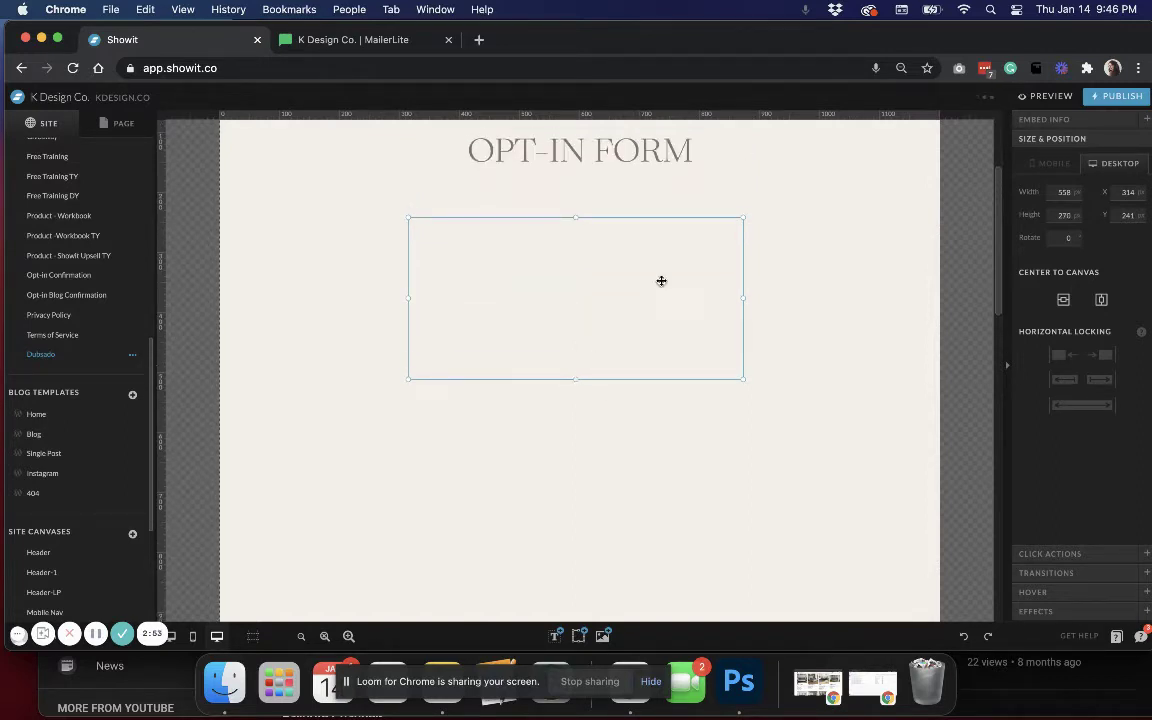
{"action": "left_click_drag", "start_coordinate": [686, 257], "coordinate": [694, 253]}
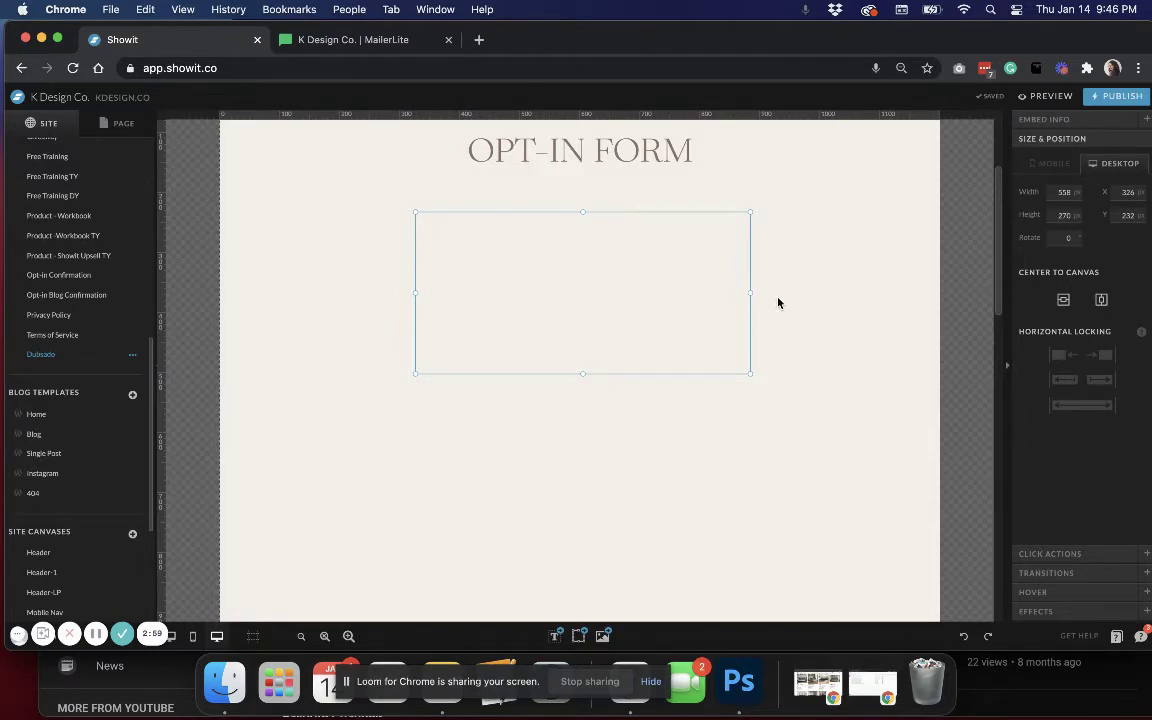
{"action": "scroll", "coordinate": [778, 303], "scroll_direction": "up", "scroll_amount": 1}
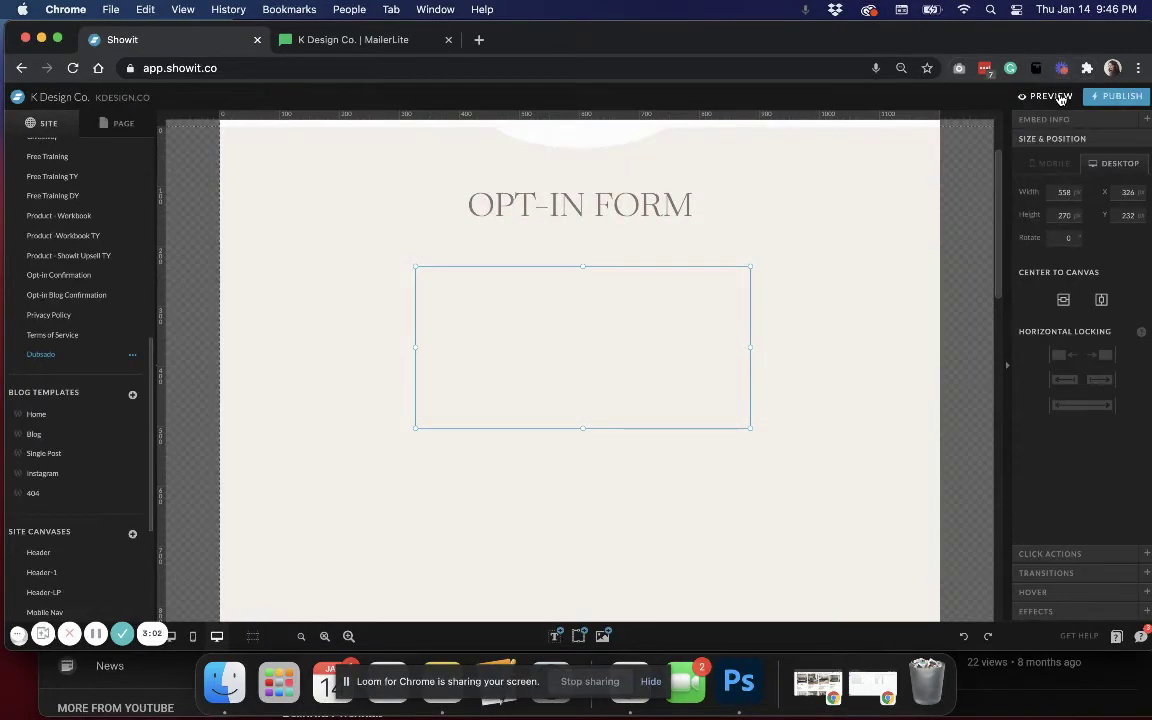
{"action": "left_click", "coordinate": [1058, 96]}
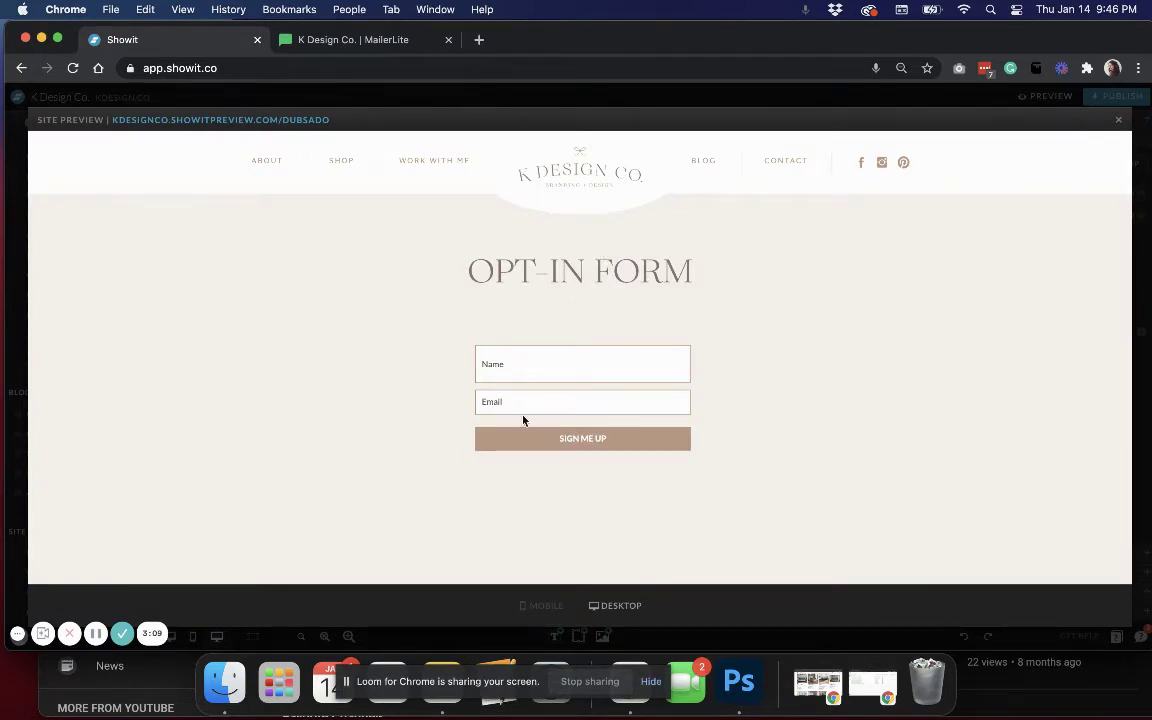
{"action": "scroll", "coordinate": [713, 432], "scroll_direction": "down", "scroll_amount": 3}
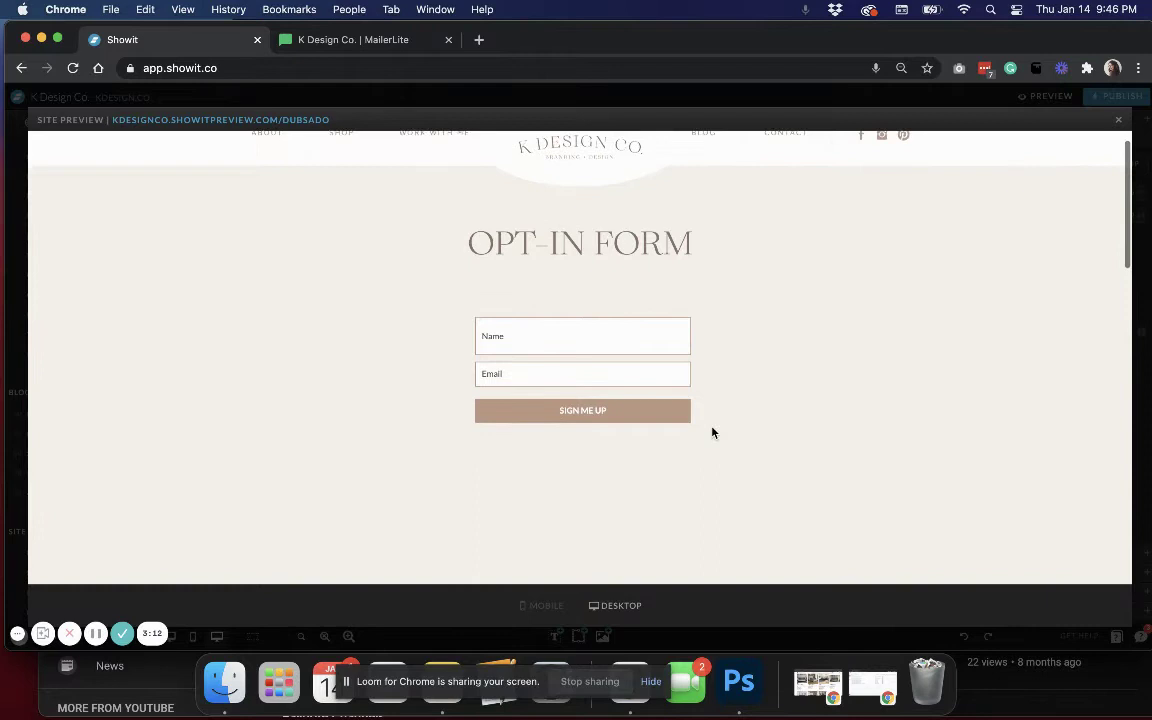
{"action": "left_click", "coordinate": [229, 120]}
{"action": "left_click", "coordinate": [383, 39]}
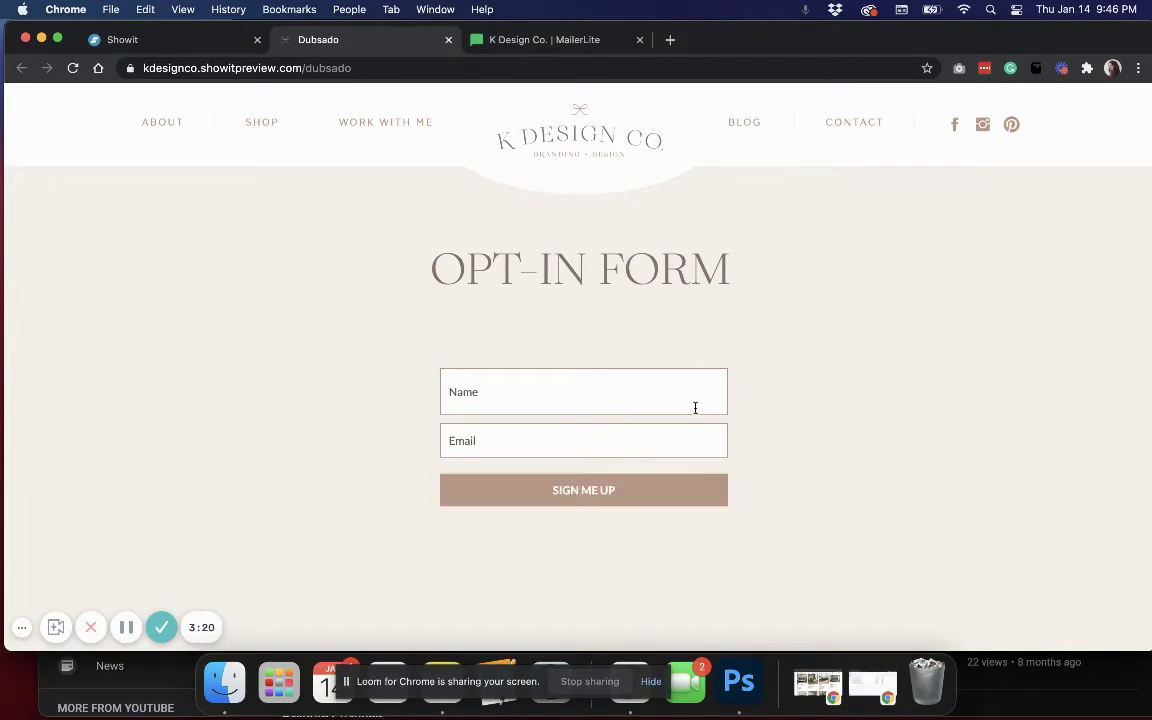
{"action": "scroll", "coordinate": [695, 408], "scroll_direction": "down", "scroll_amount": 2}
{"action": "scroll", "coordinate": [740, 517], "scroll_direction": "down", "scroll_amount": 2}
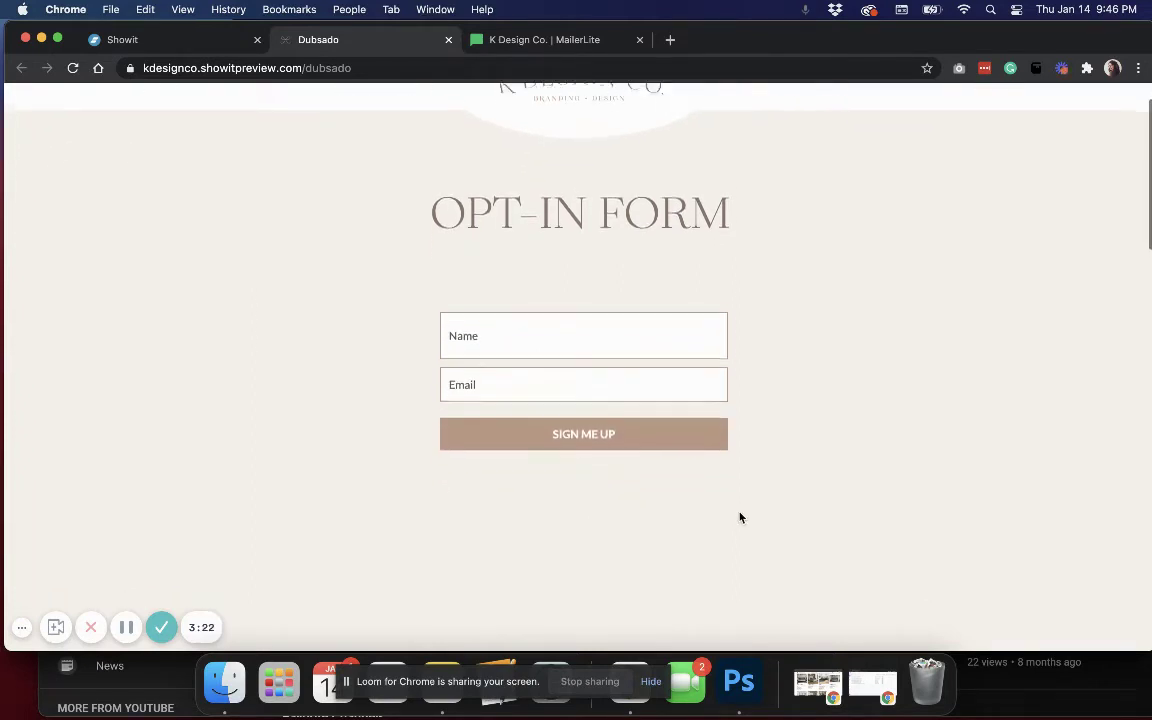
{"action": "left_click", "coordinate": [448, 41]}
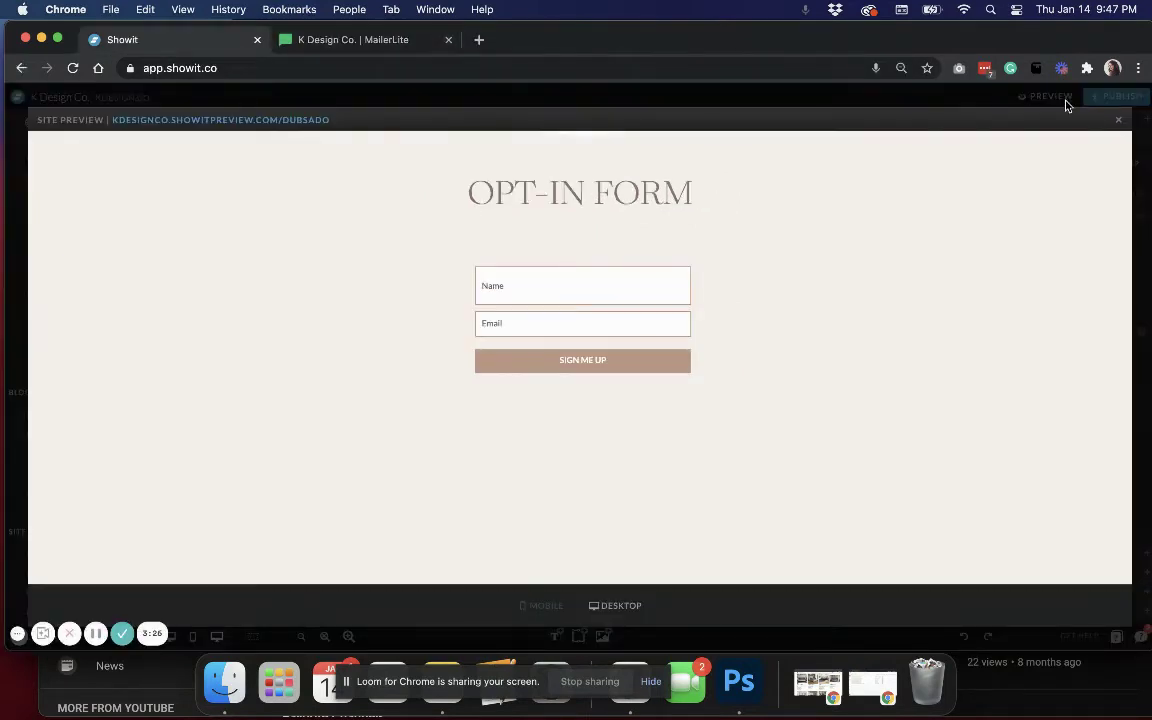
{"action": "left_click", "coordinate": [1118, 119]}
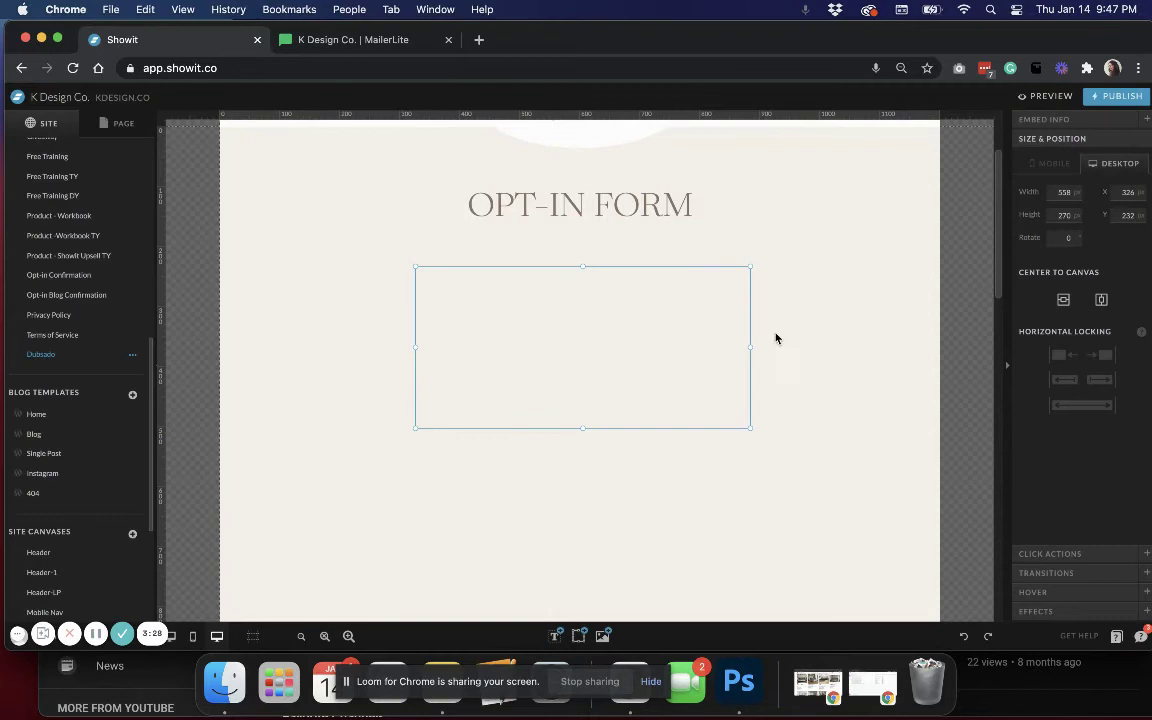
Adjust the desktop form embed to 551 × 282, keeping it centred under the heading.
{"action": "left_click", "coordinate": [795, 360]}
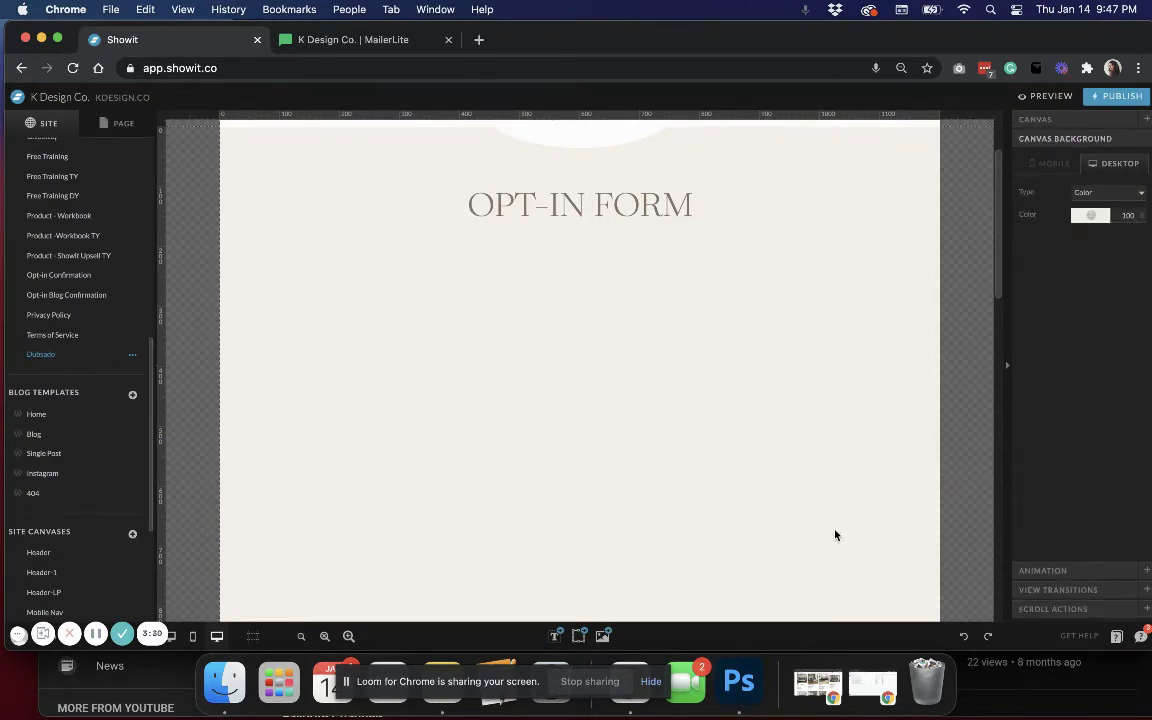
{"action": "left_click", "coordinate": [600, 378]}
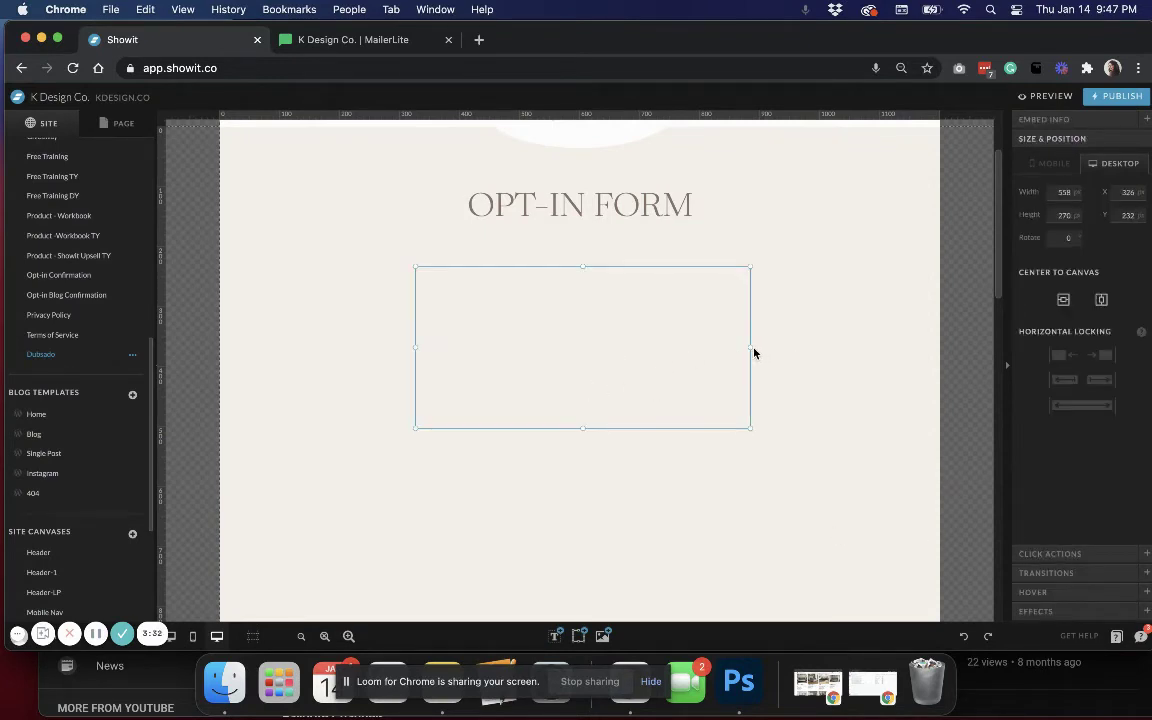
{"action": "mouse_move", "coordinate": [751, 348]}
{"action": "left_mouse_down"}
{"action": "mouse_move", "coordinate": [722, 348]}
{"action": "mouse_move", "coordinate": [747, 350]}
{"action": "left_mouse_up"}
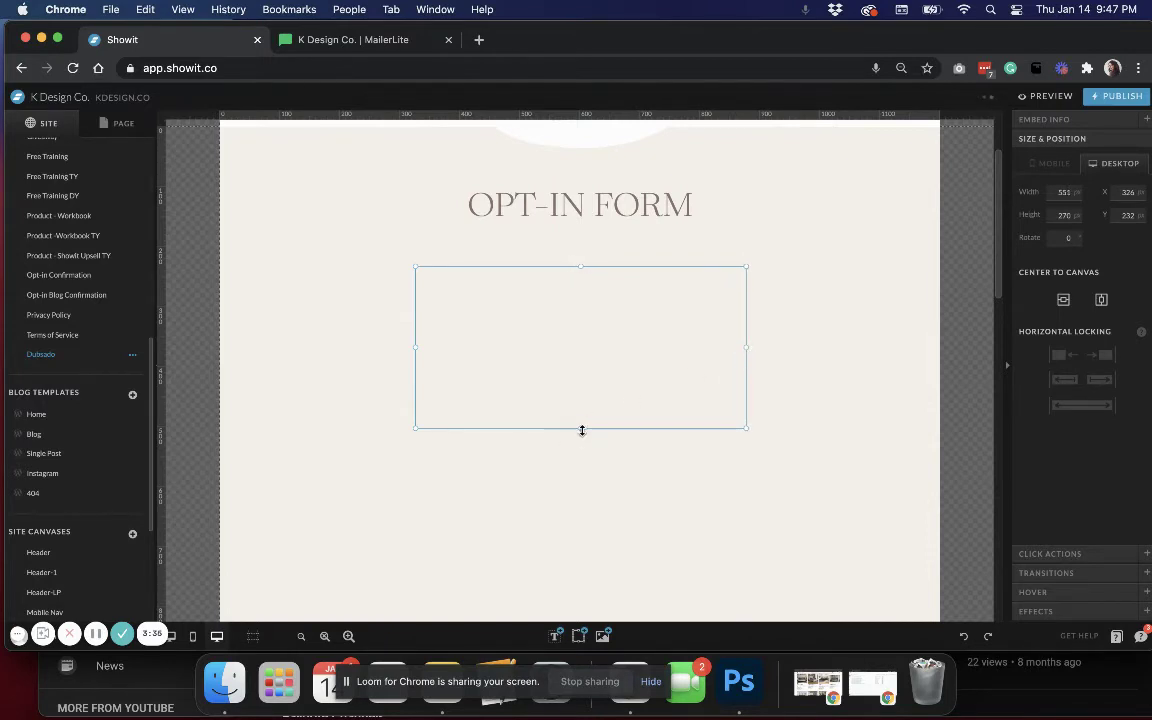
{"action": "left_click_drag", "start_coordinate": [582, 430], "coordinate": [583, 434]}
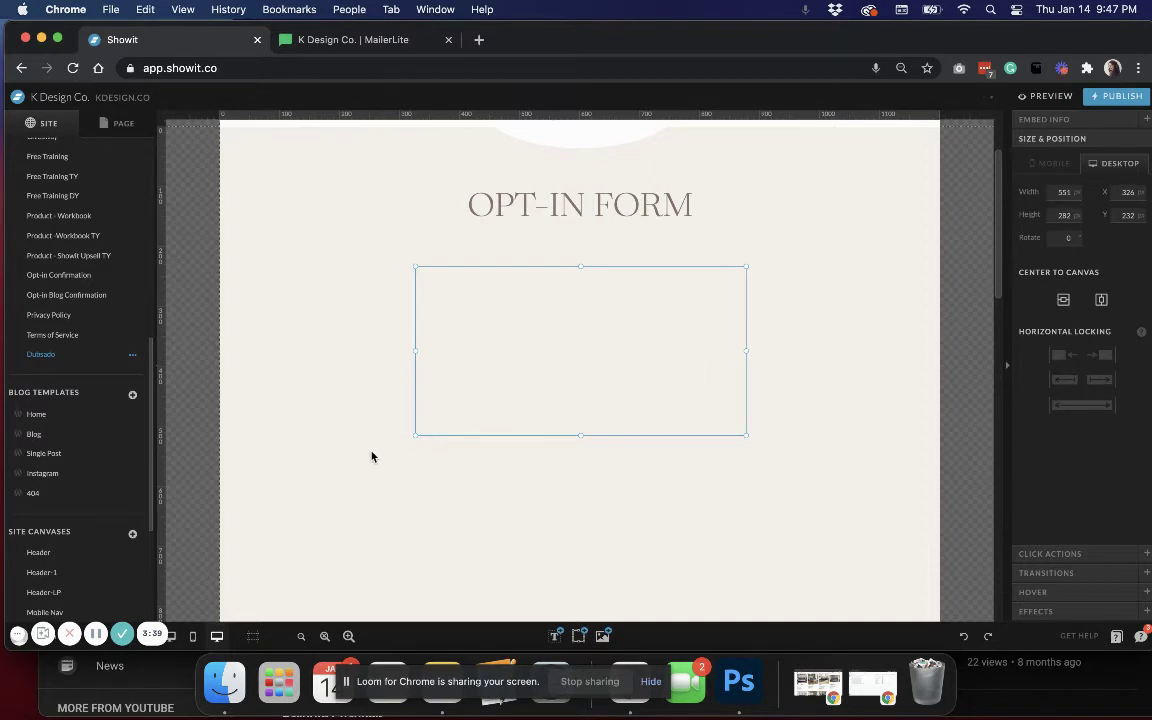
On the mobile layout, move the form embed under the heading and set its height to 300 px.
{"action": "left_click", "coordinate": [194, 637]}
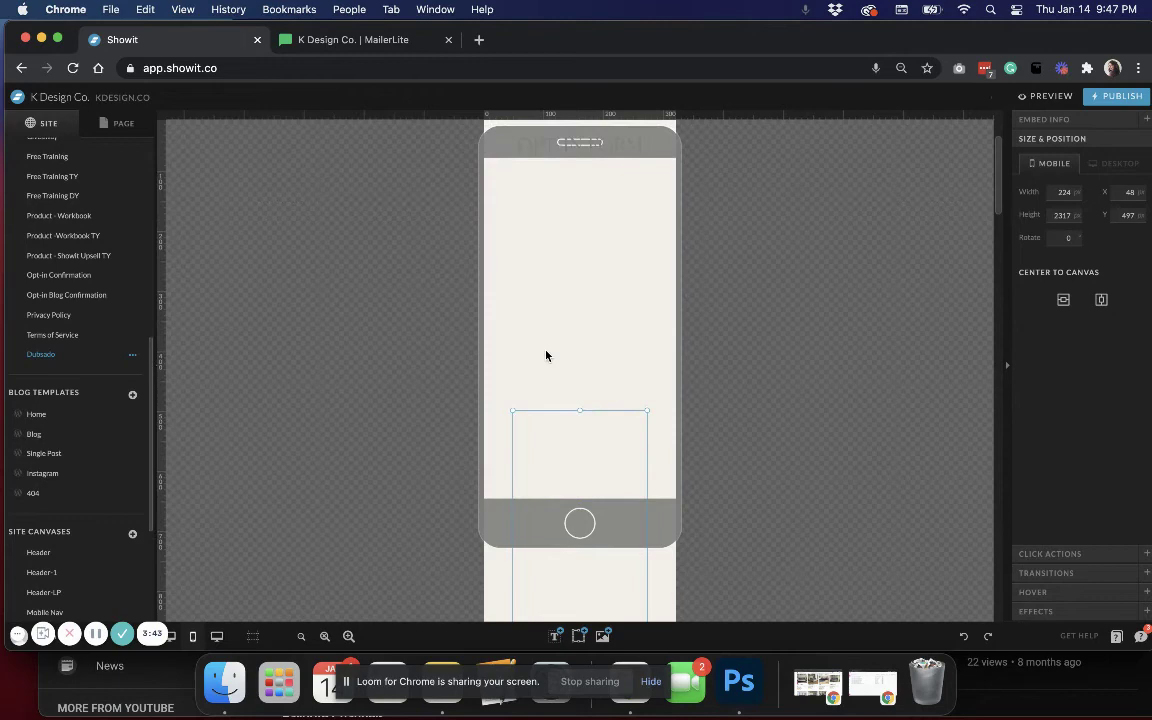
{"action": "left_click_drag", "start_coordinate": [583, 432], "coordinate": [590, 219]}
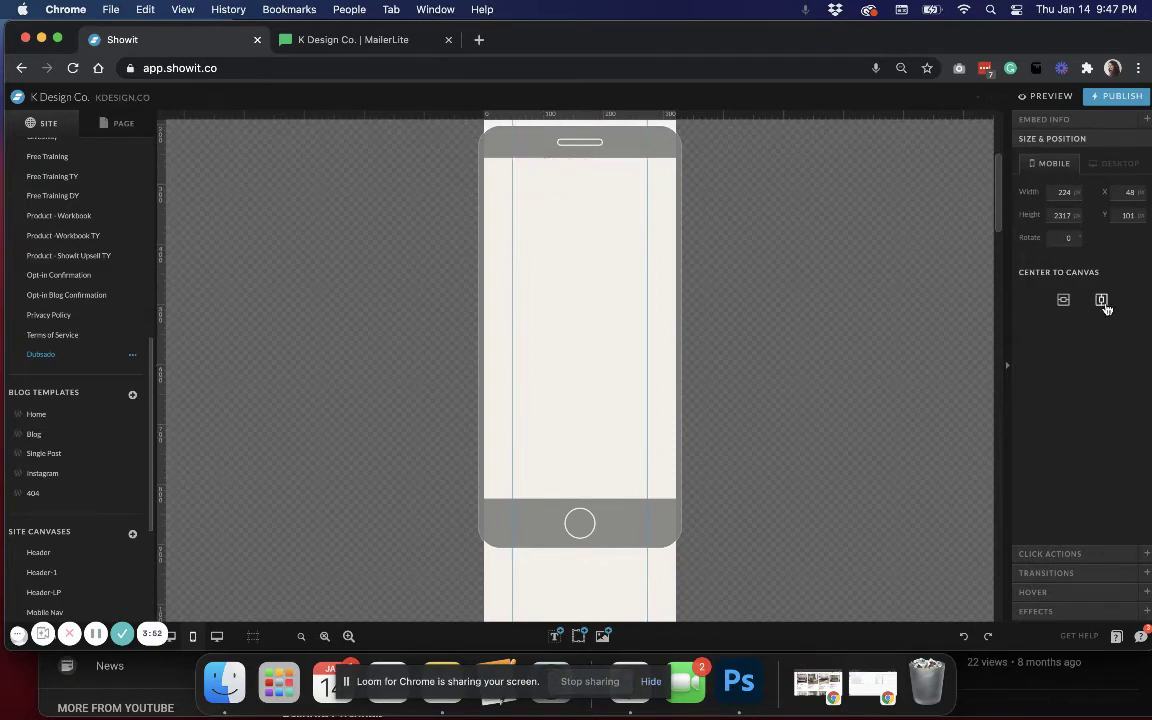
{"action": "left_click", "coordinate": [1062, 213]}
{"action": "type", "text": "608"}
{"action": "key", "text": "Return"}
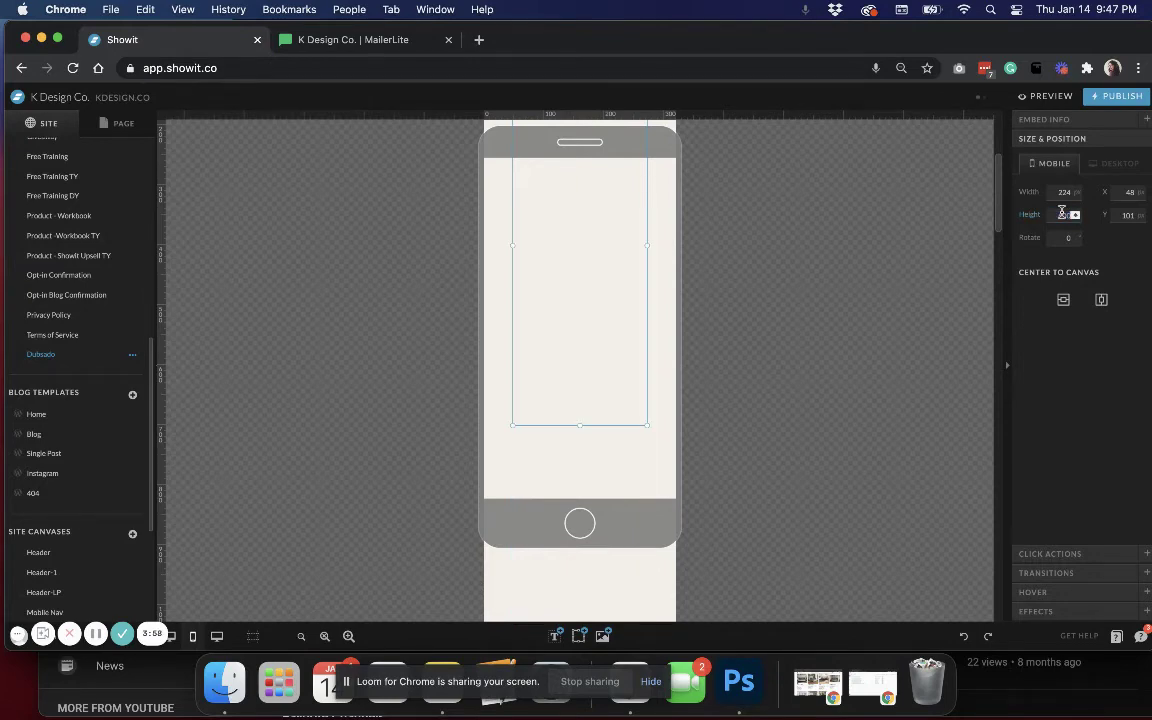
{"action": "scroll", "coordinate": [513, 317], "scroll_direction": "up", "scroll_amount": 2}
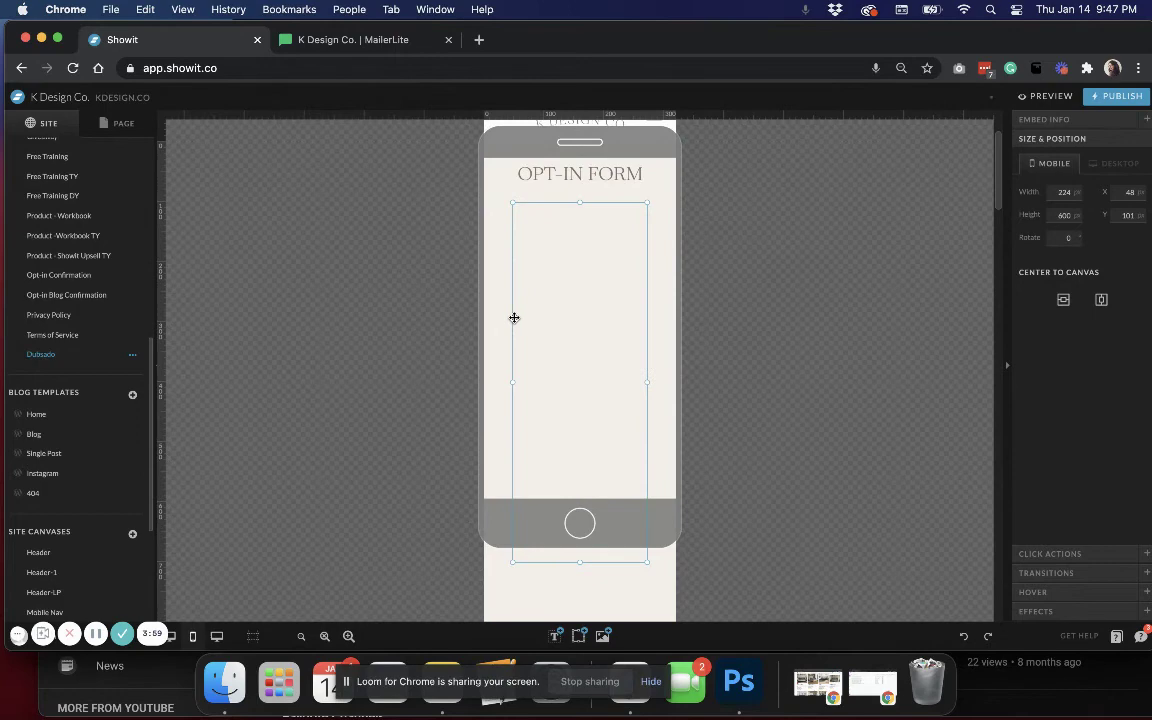
{"action": "left_click", "coordinate": [1056, 210]}
{"action": "type", "text": "300"}
{"action": "key", "text": "Return"}
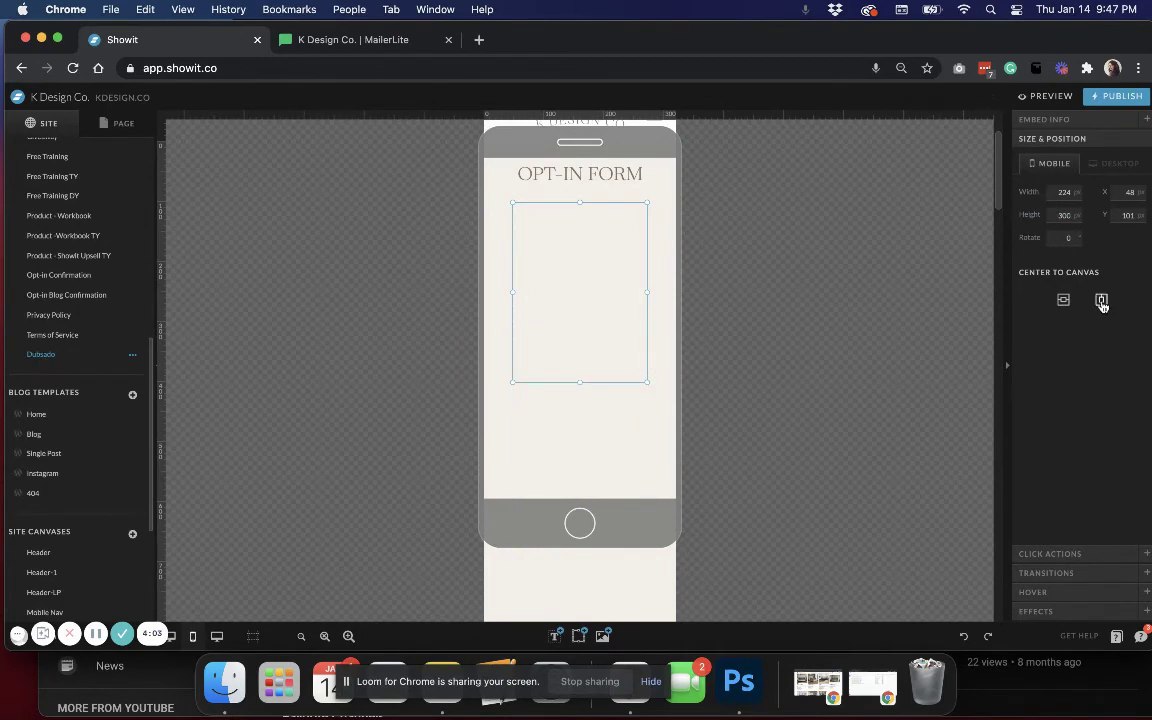
{"action": "scroll", "coordinate": [663, 419], "scroll_direction": "down", "scroll_amount": 5}
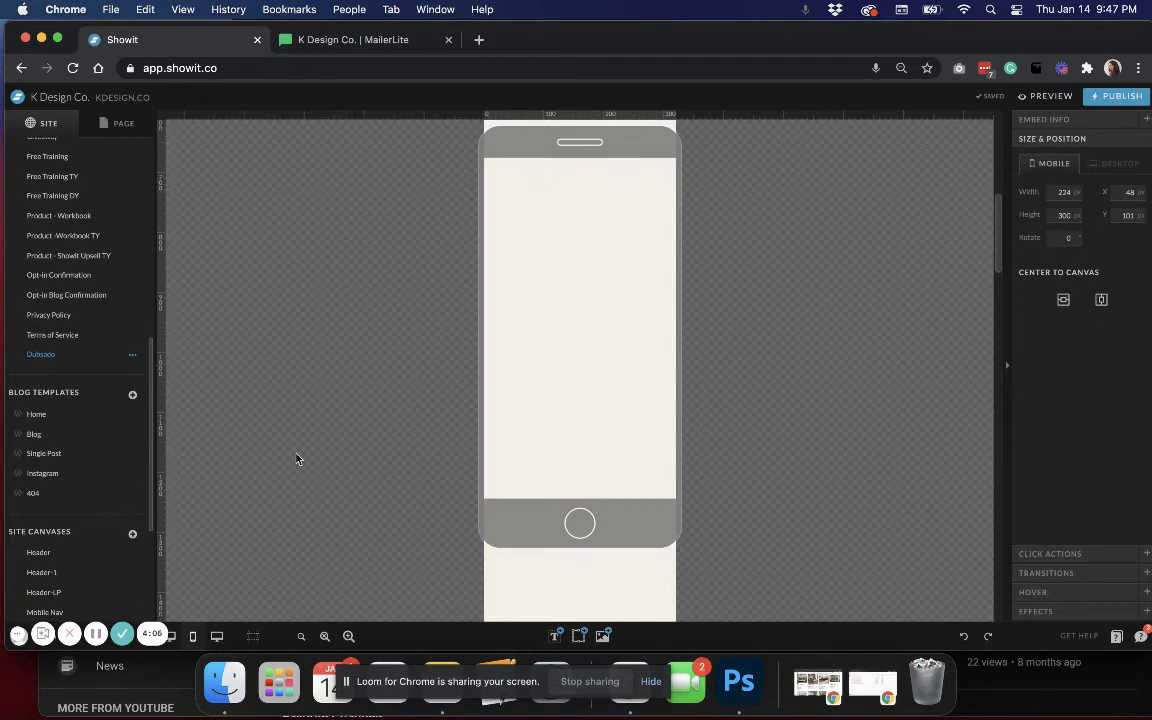
{"action": "scroll", "coordinate": [531, 424], "scroll_direction": "down", "scroll_amount": 2}
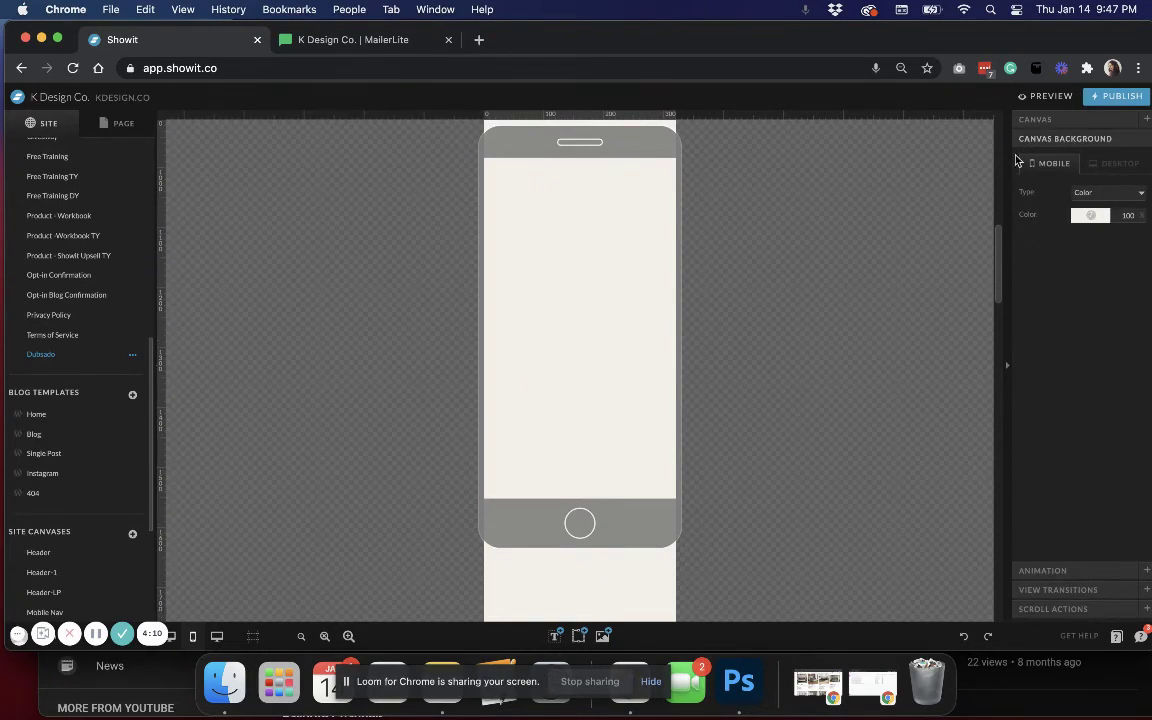
Set the mobile canvas initial height to 600, then shorten it to 470 px.
{"action": "left_click", "coordinate": [914, 139]}
{"action": "double_click", "coordinate": [1124, 274]}
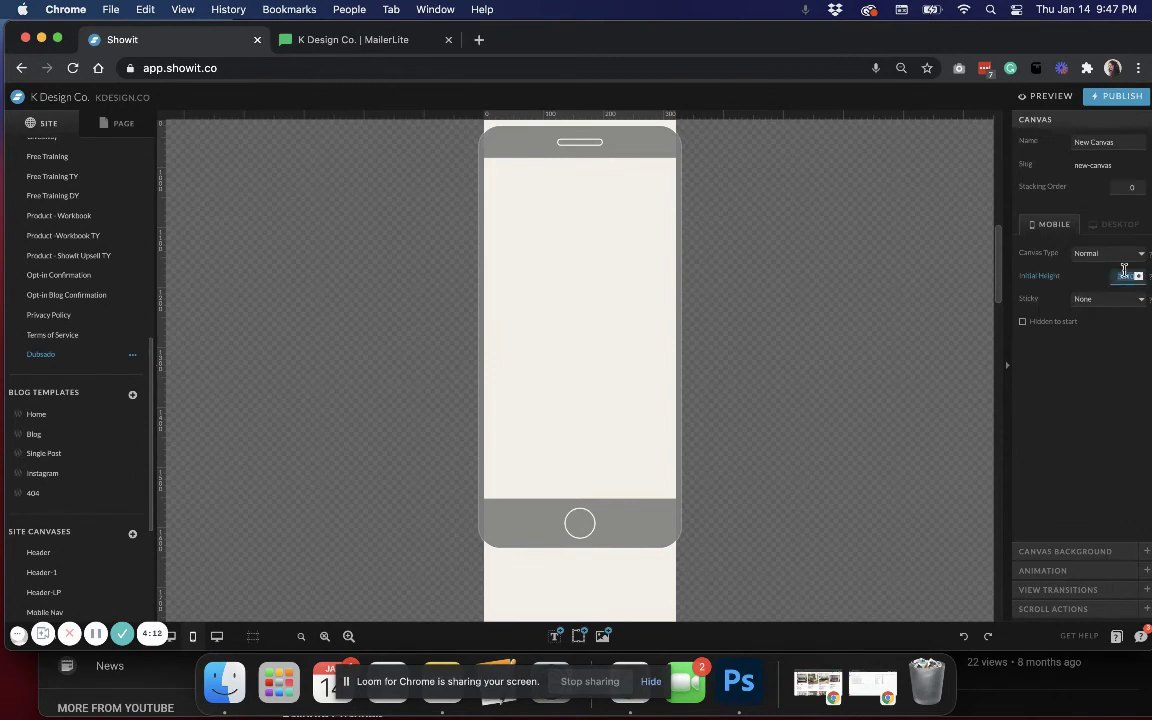
{"action": "type", "text": "600"}
{"action": "key", "text": "Return"}
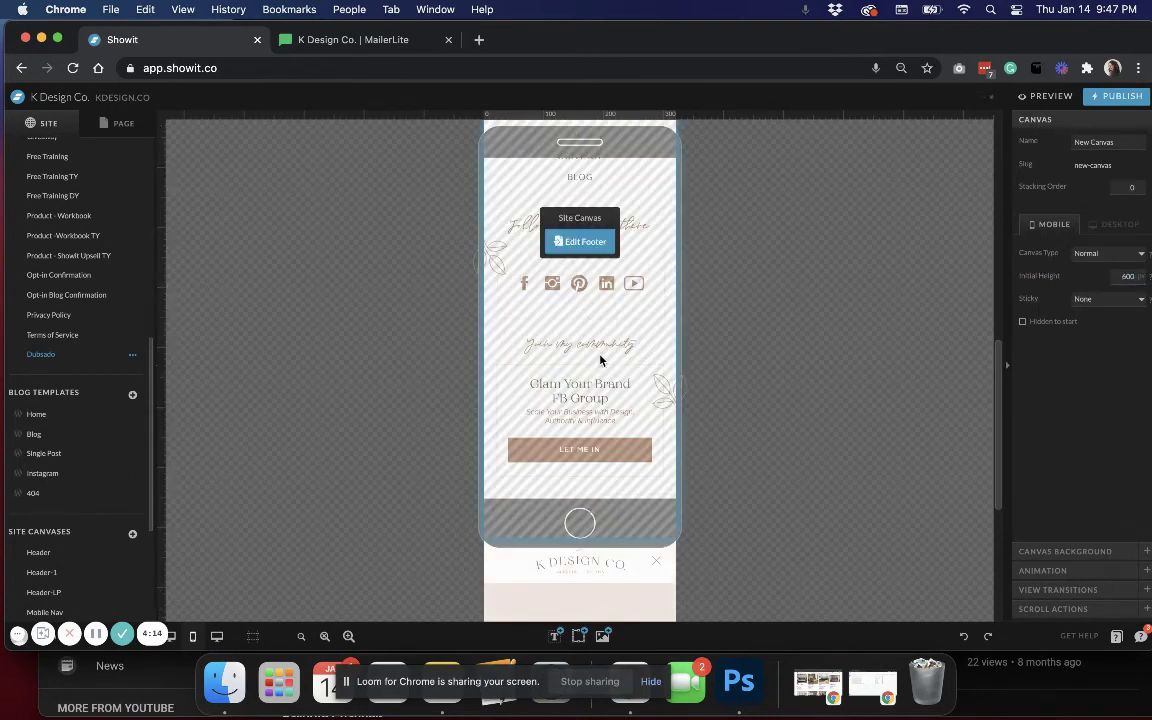
{"action": "scroll", "coordinate": [600, 360], "scroll_direction": "up", "scroll_amount": 3}
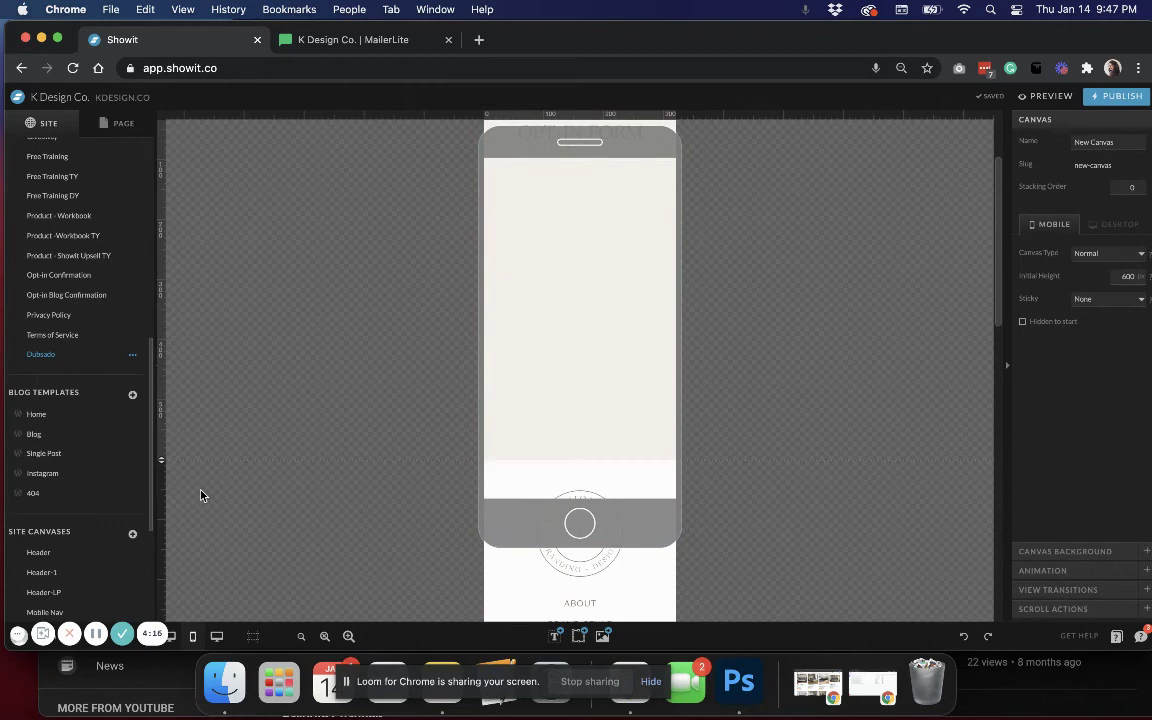
{"action": "left_click_drag", "start_coordinate": [162, 457], "coordinate": [162, 381]}
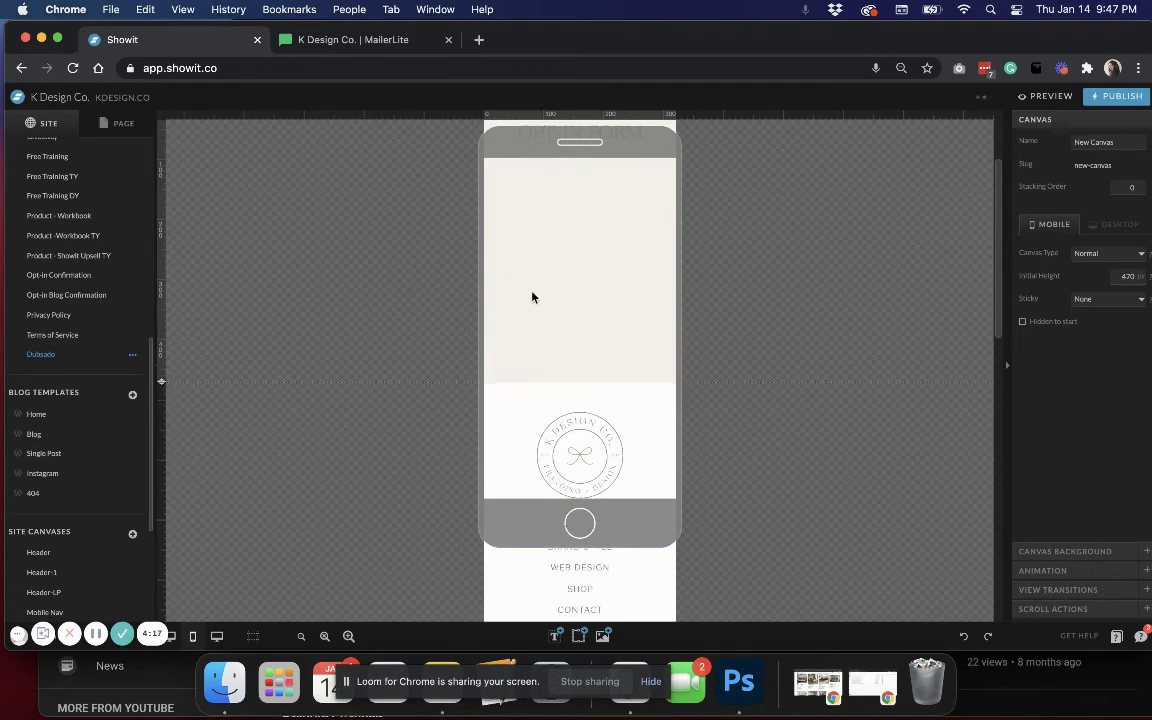
{"action": "scroll", "coordinate": [585, 255], "scroll_direction": "up", "scroll_amount": 3}
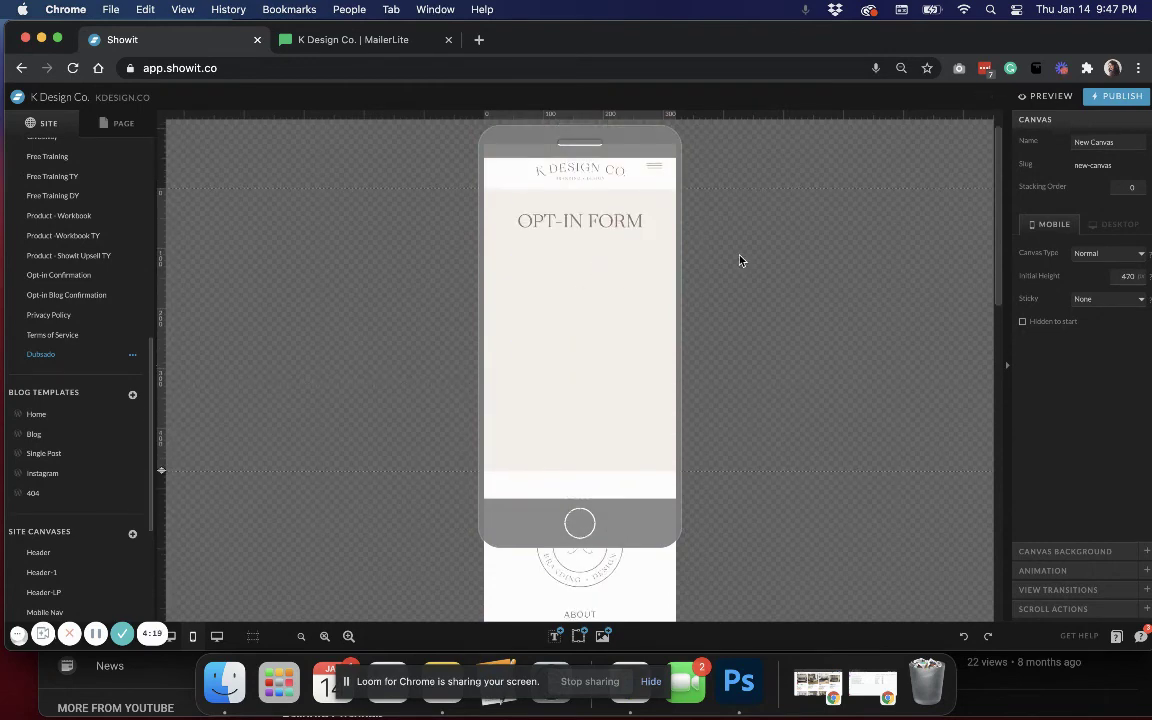
Preview the page on mobile and check the Name, Email and SIGN ME UP form above the footer.
{"action": "left_click", "coordinate": [1050, 96]}
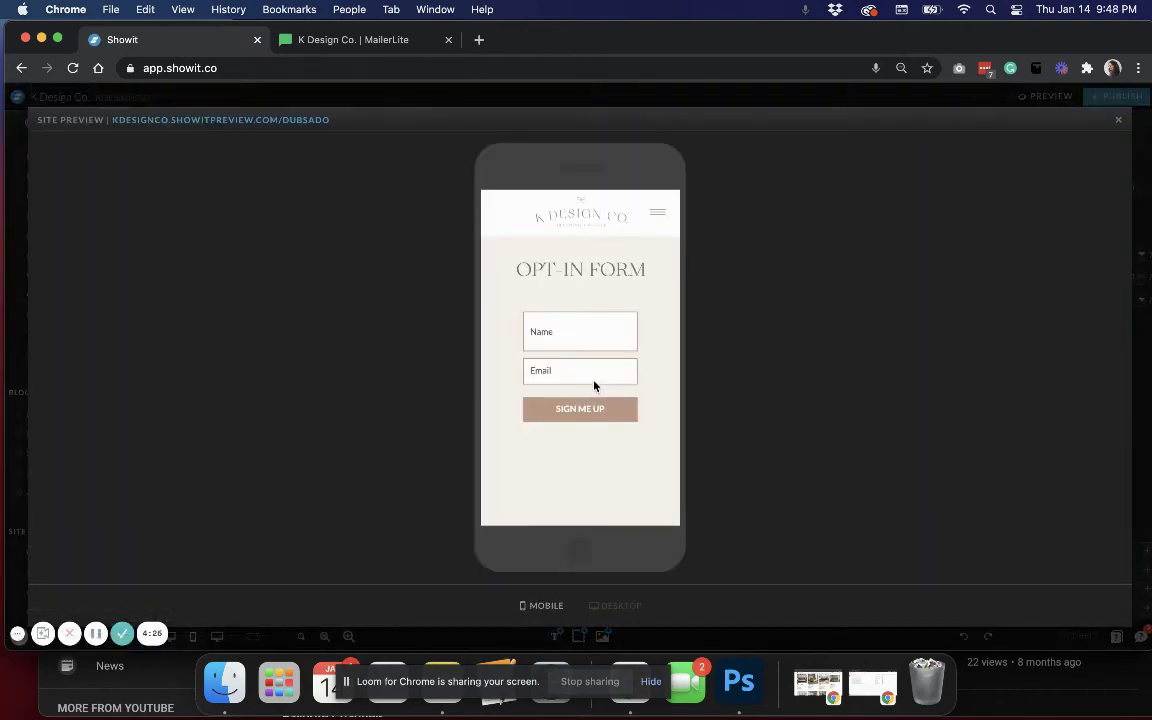
{"action": "scroll", "coordinate": [594, 385], "scroll_direction": "down", "scroll_amount": 1}
{"action": "scroll", "coordinate": [594, 385], "scroll_direction": "up", "scroll_amount": 1}
{"action": "scroll", "coordinate": [607, 442], "scroll_direction": "down", "scroll_amount": 3}
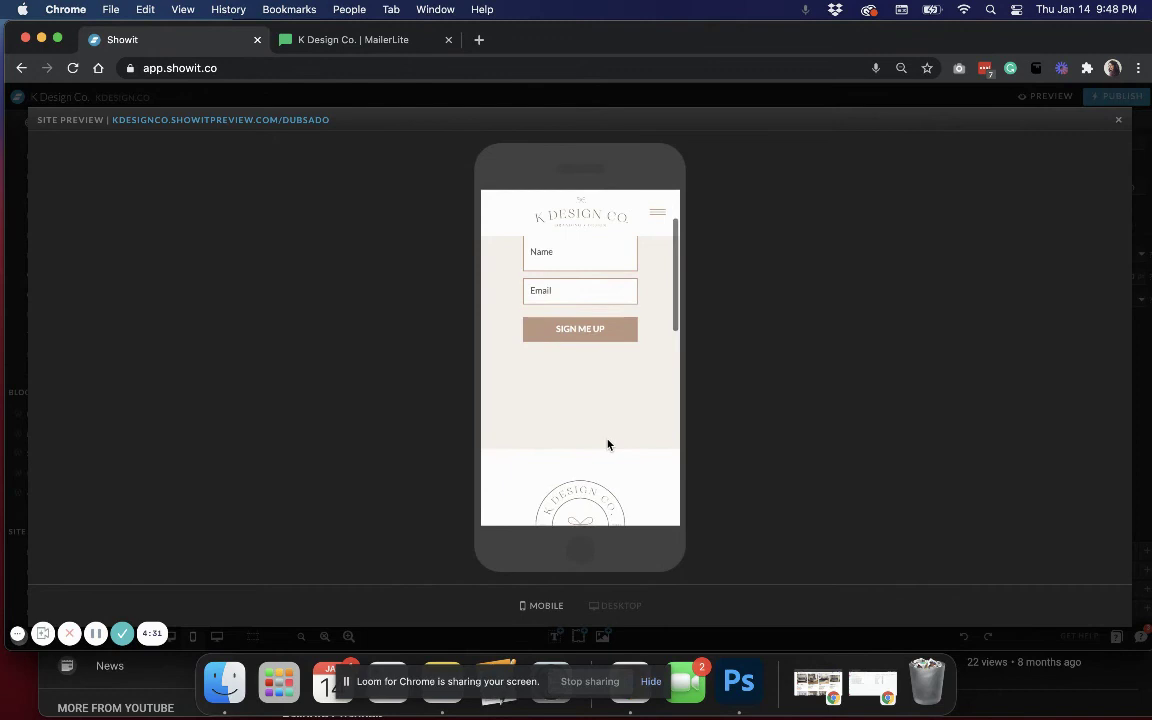
{"action": "scroll", "coordinate": [607, 444], "scroll_direction": "up", "scroll_amount": 3}
{"action": "scroll", "coordinate": [607, 443], "scroll_direction": "up", "scroll_amount": 1}
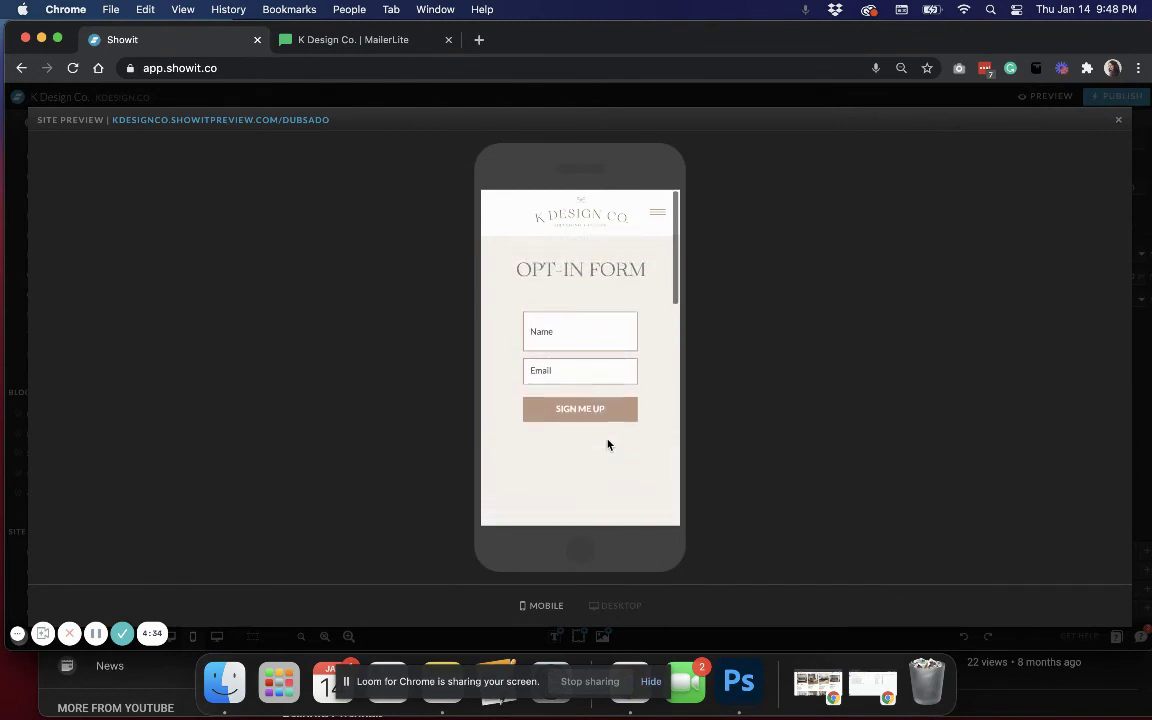
{"action": "scroll", "coordinate": [612, 460], "scroll_direction": "down", "scroll_amount": 2}
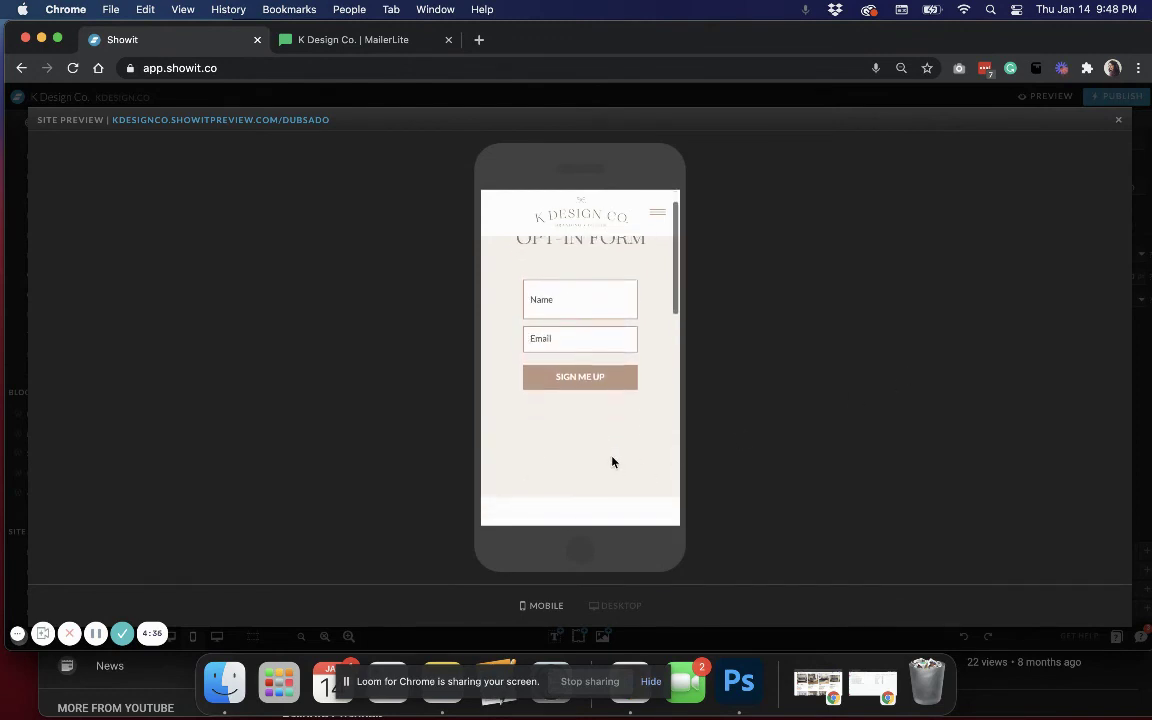
Close the Site Preview, shorten the mobile canvas to 456 px, and switch to the desktop layout.
{"action": "left_click", "coordinate": [1119, 120]}
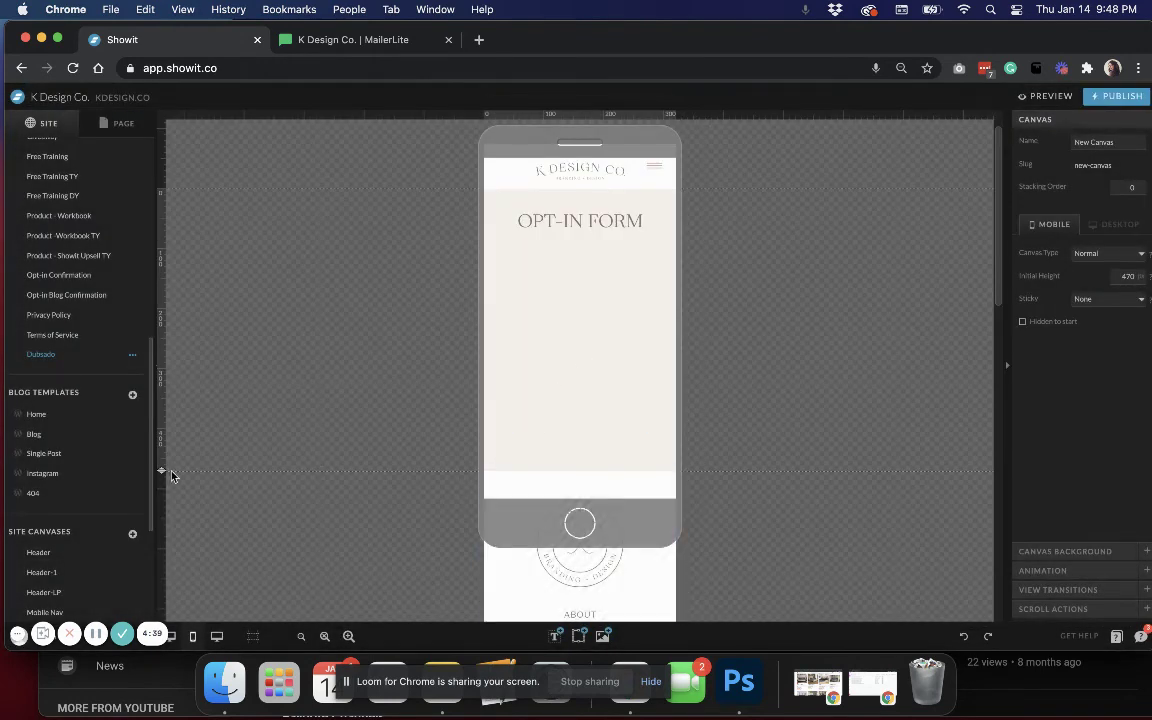
{"action": "left_click_drag", "start_coordinate": [160, 468], "coordinate": [160, 462]}
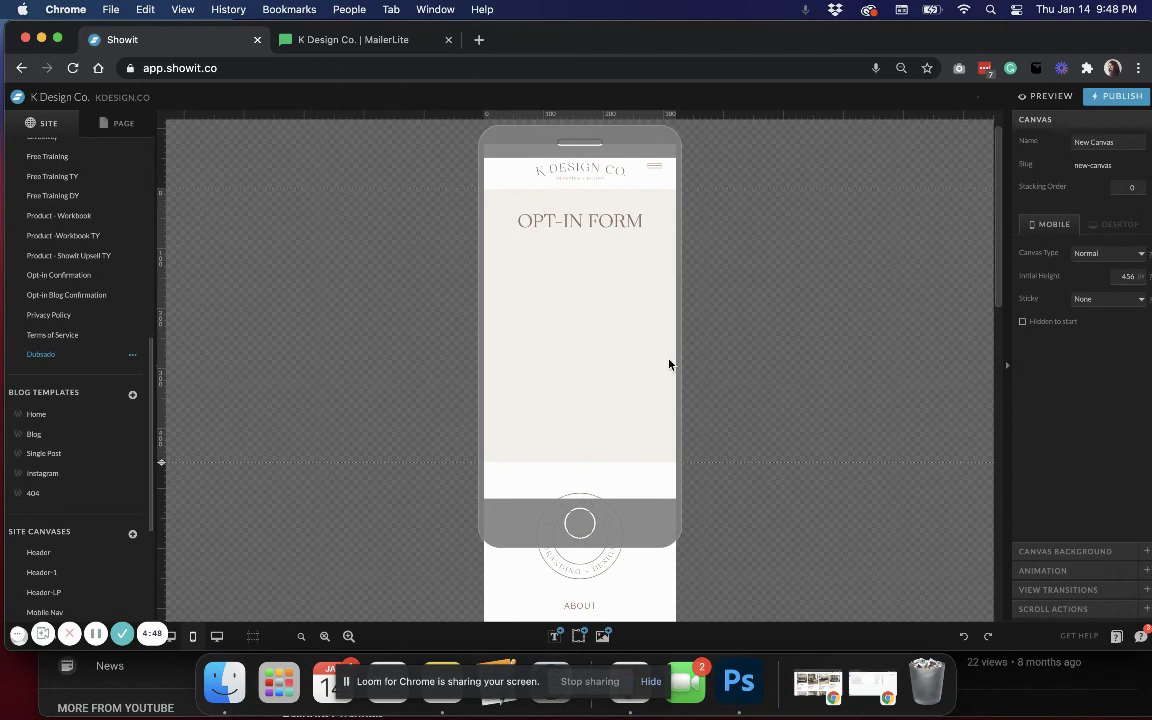
{"action": "left_click", "coordinate": [217, 637]}
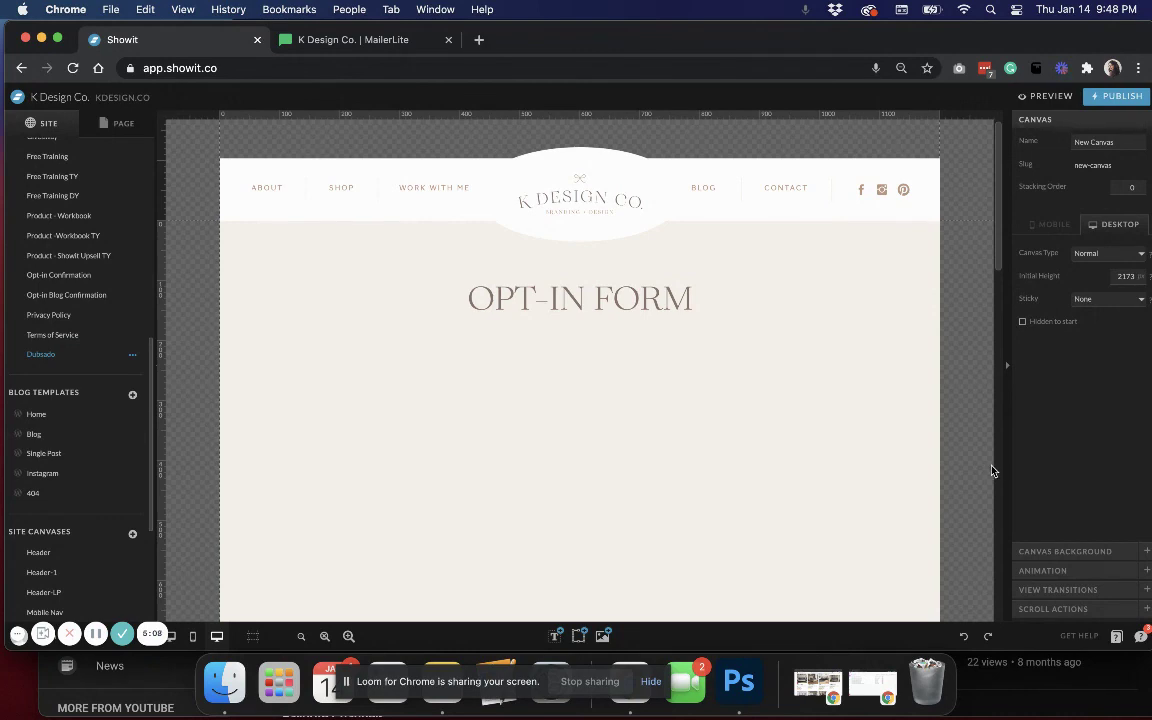
{"action": "scroll", "coordinate": [992, 470], "scroll_direction": "down", "scroll_amount": 1}
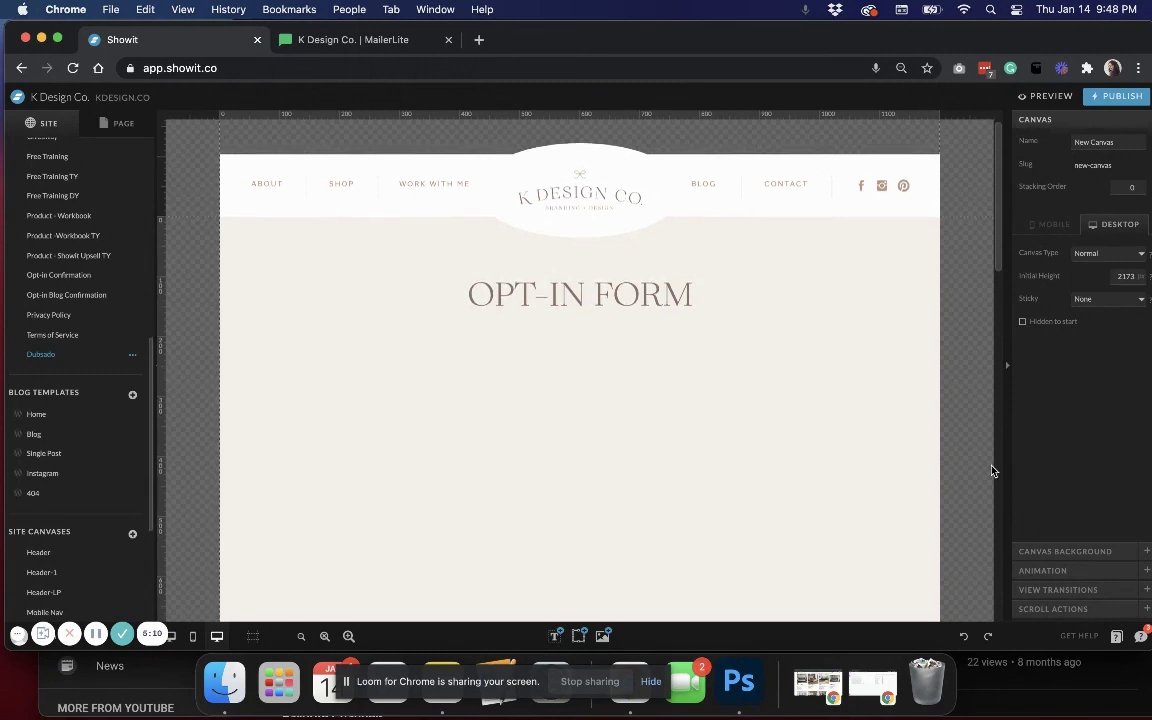